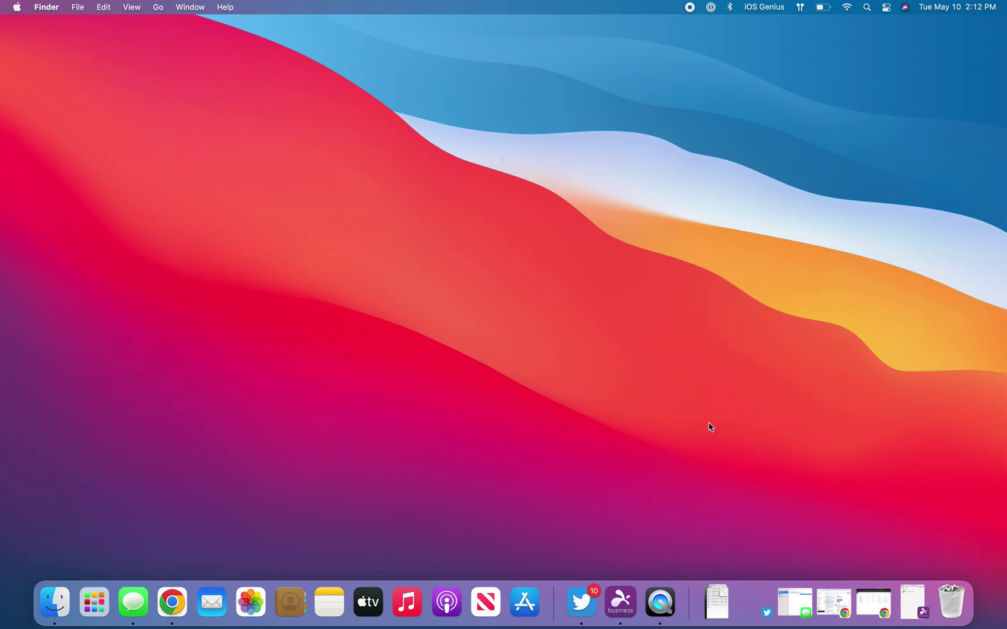
Restore Chrome and open the Baker-STS- UNVR console from the UniFi Portal
click(872, 608)
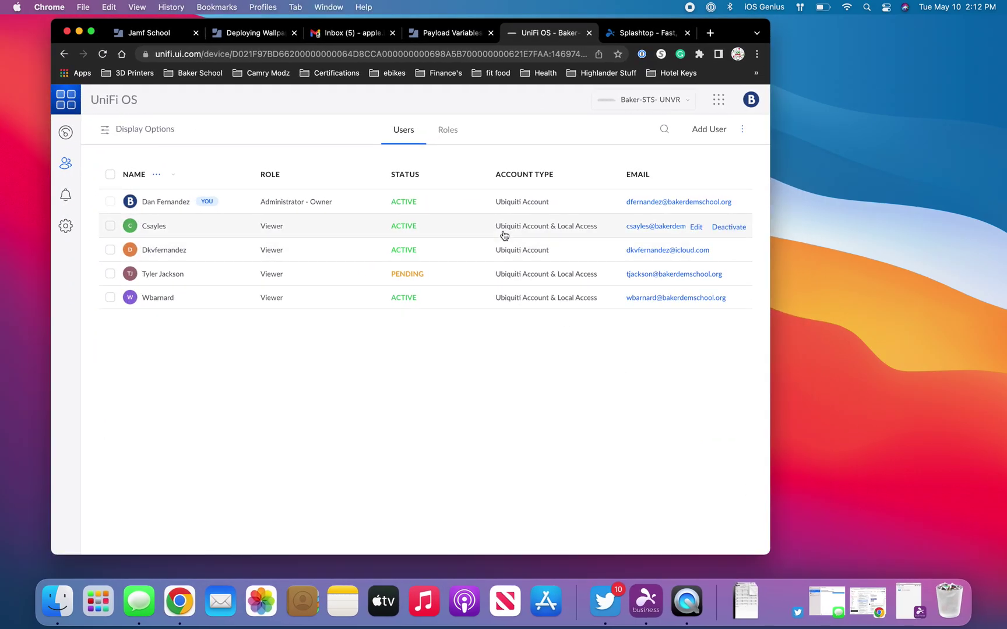
click(67, 103)
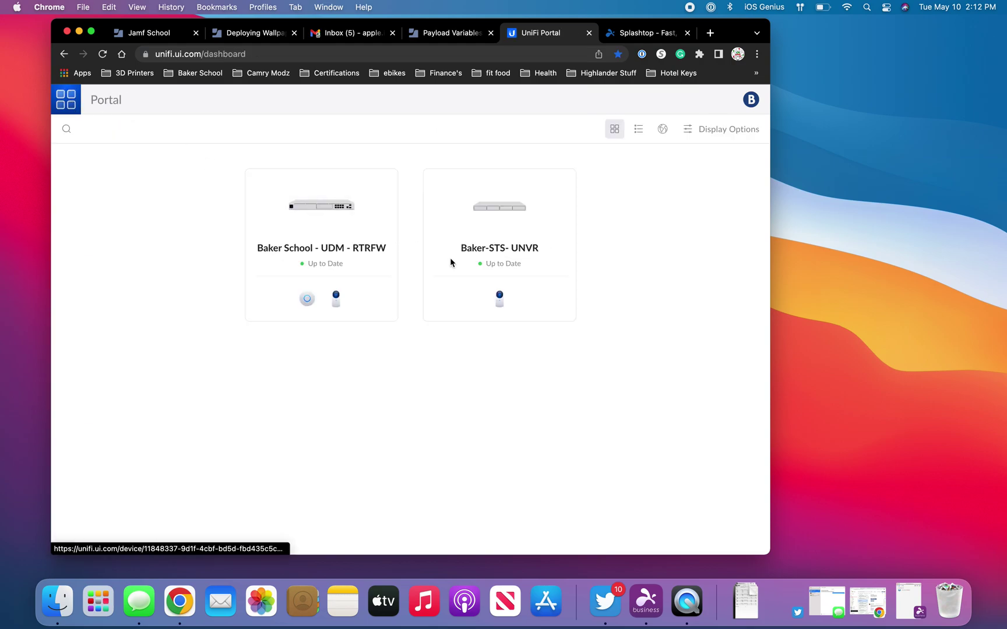
click(498, 209)
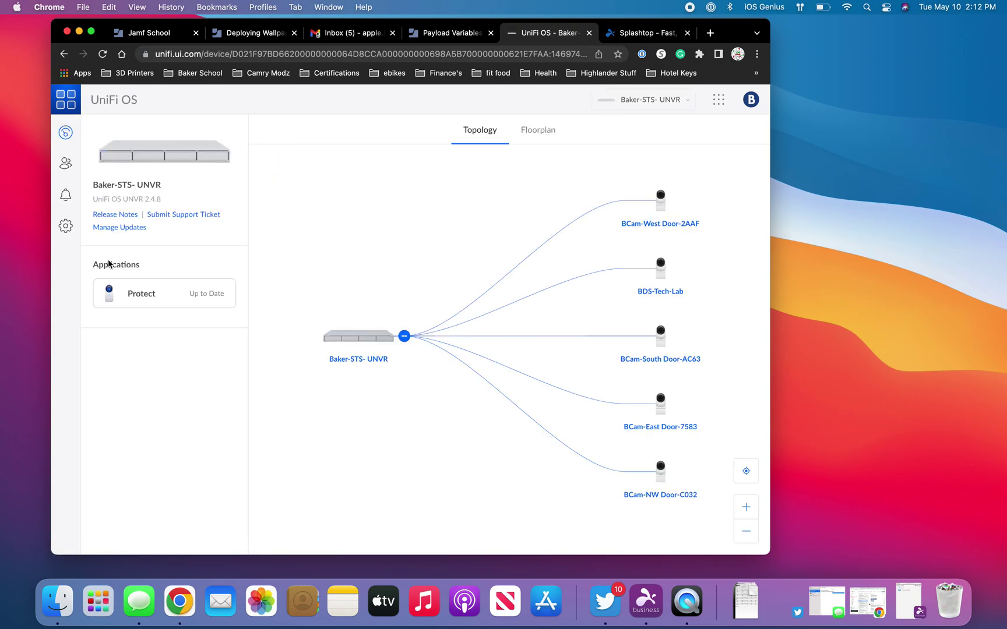
Check the third user's Role settings on Baker-STS- UNVR, leaving it as Viewer
click(66, 163)
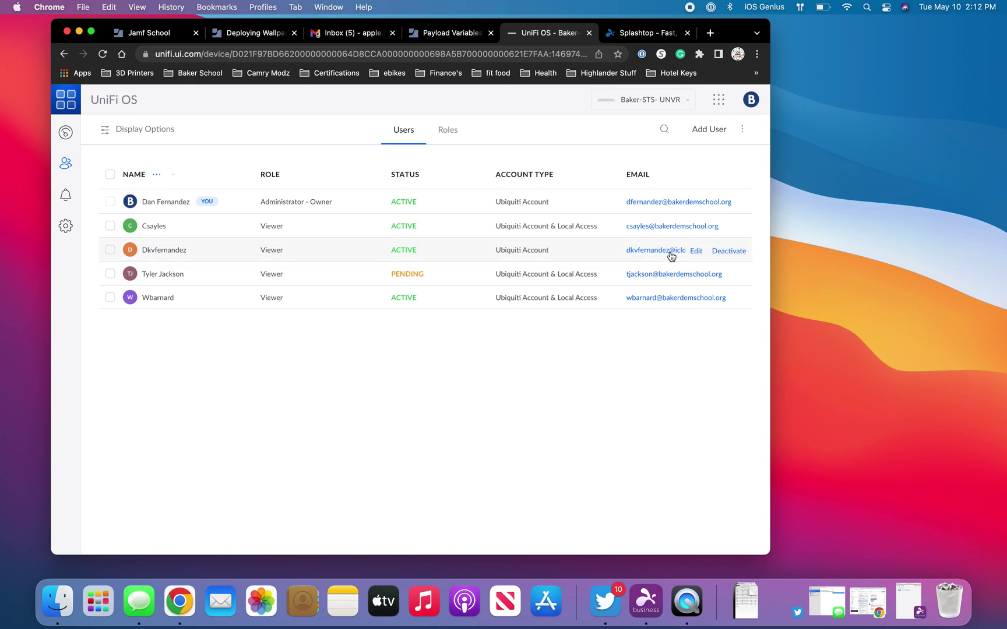
click(696, 251)
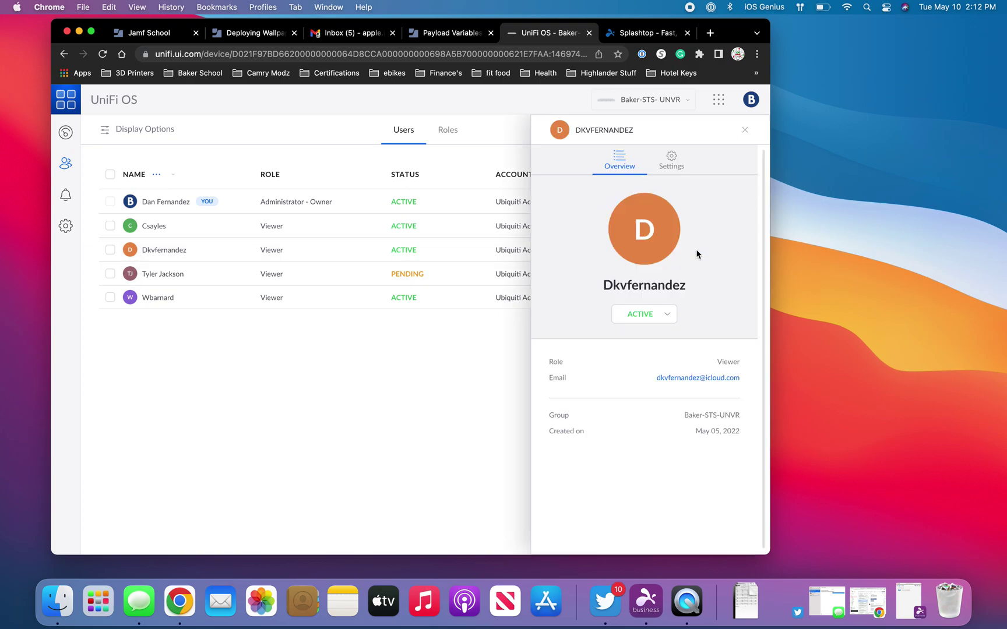
click(672, 167)
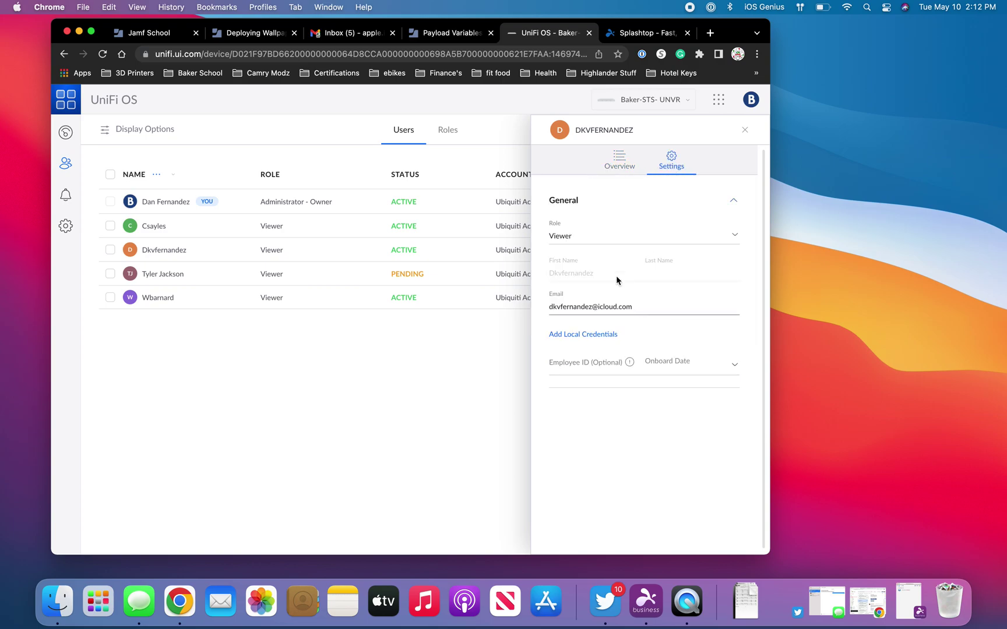
click(736, 237)
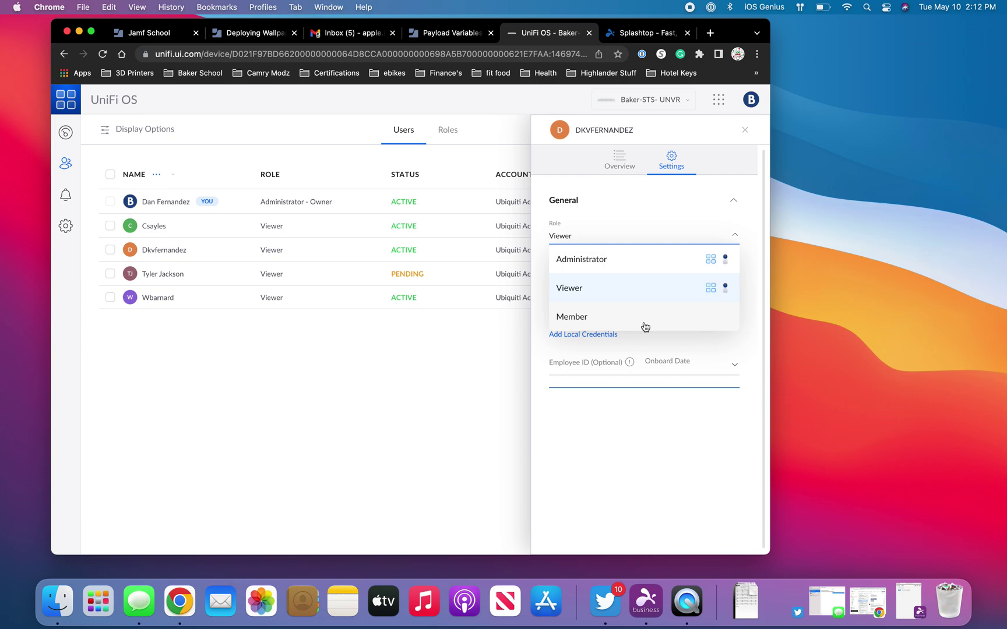
click(641, 291)
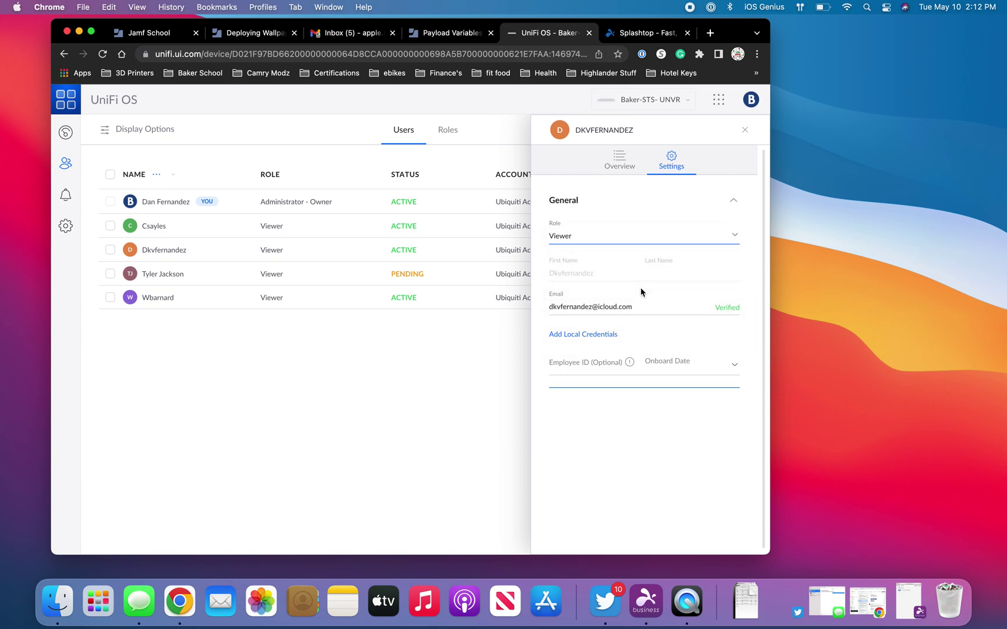
click(745, 129)
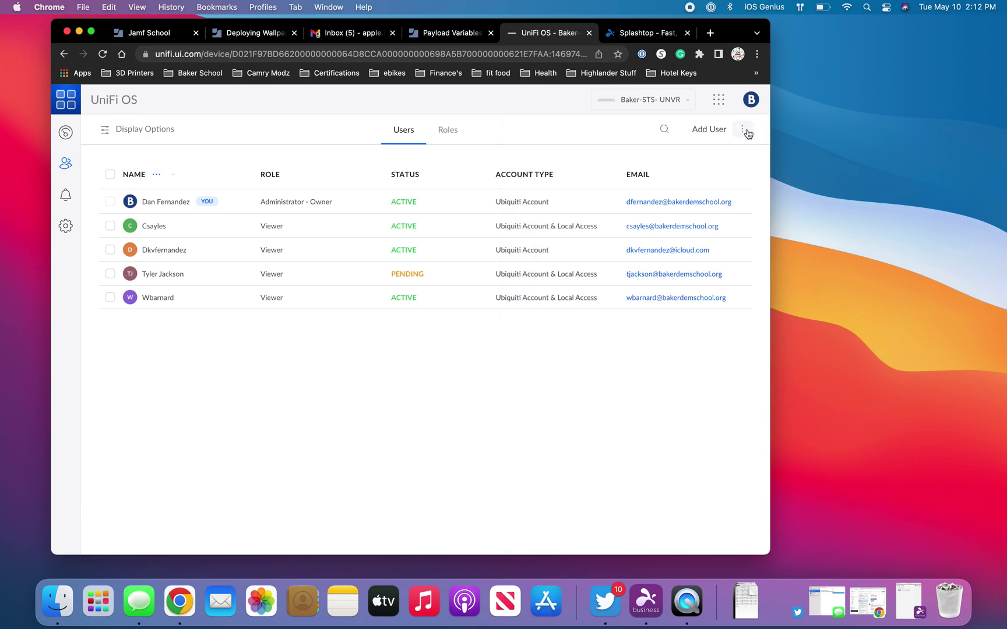
Open Protect on Baker-STS- UNVR, view the live camera grid, then go to the Roles page
click(69, 105)
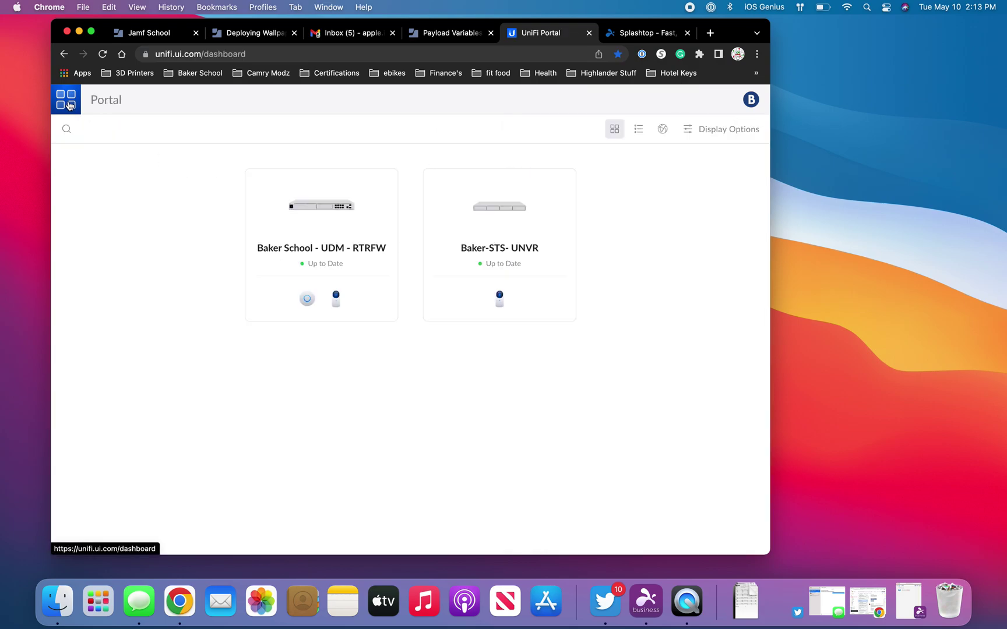
click(499, 300)
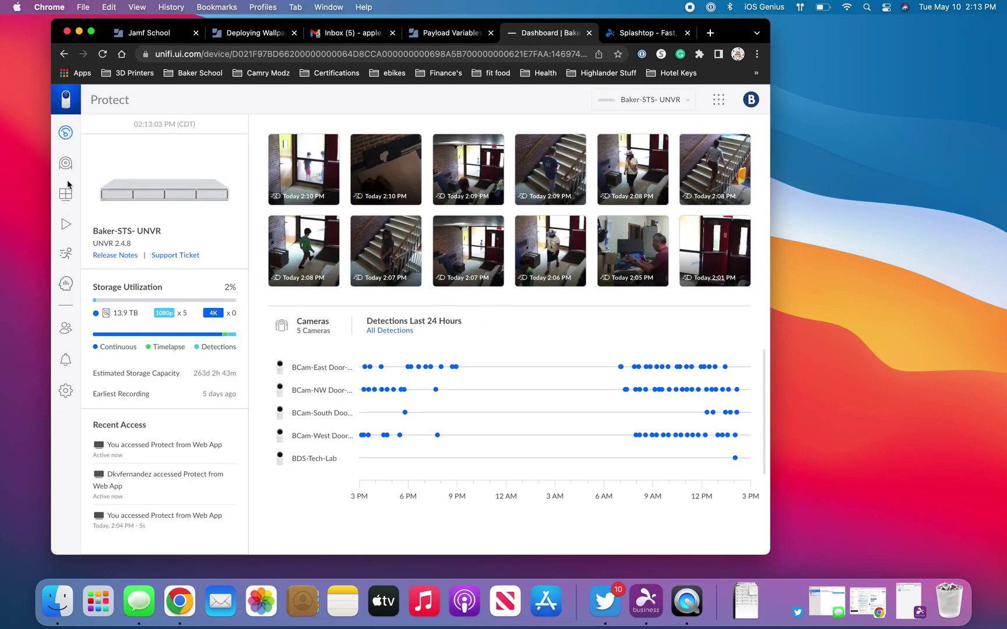
click(66, 194)
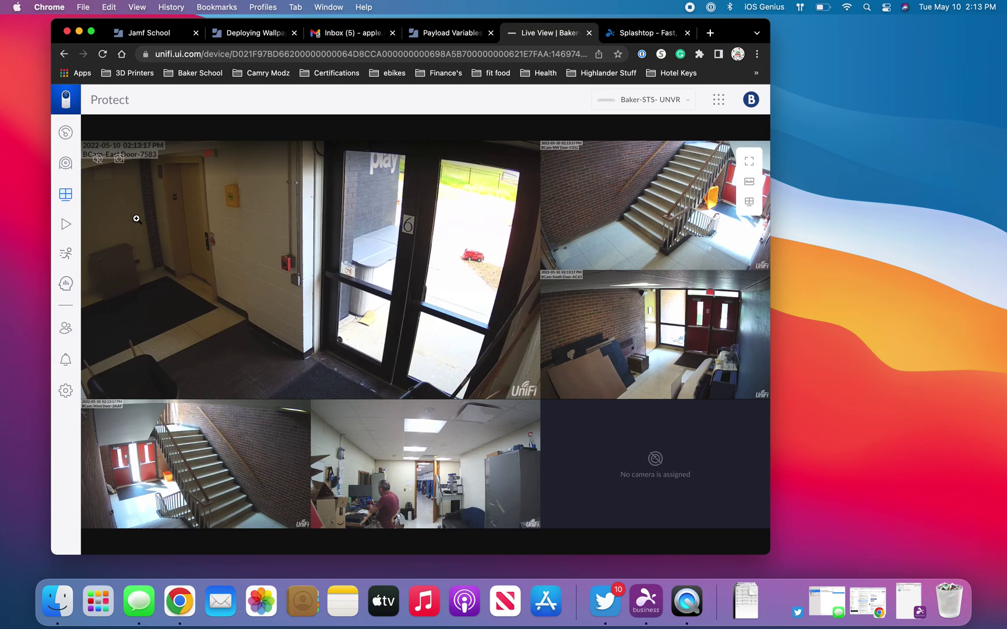
click(65, 331)
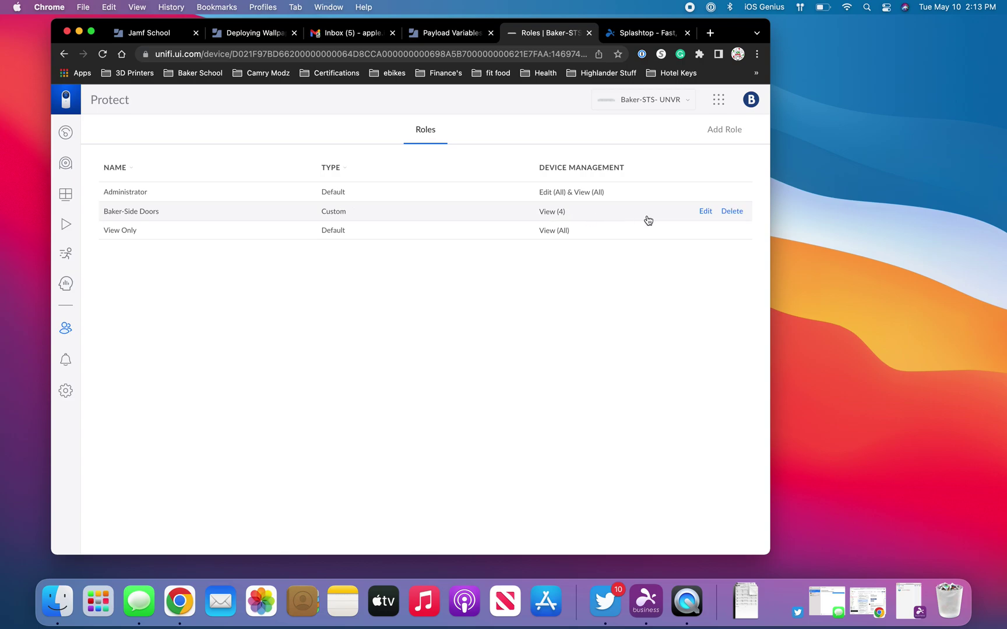
Review Baker-Side Doors' General permissions (View on four door cameras) and close without changes
click(705, 212)
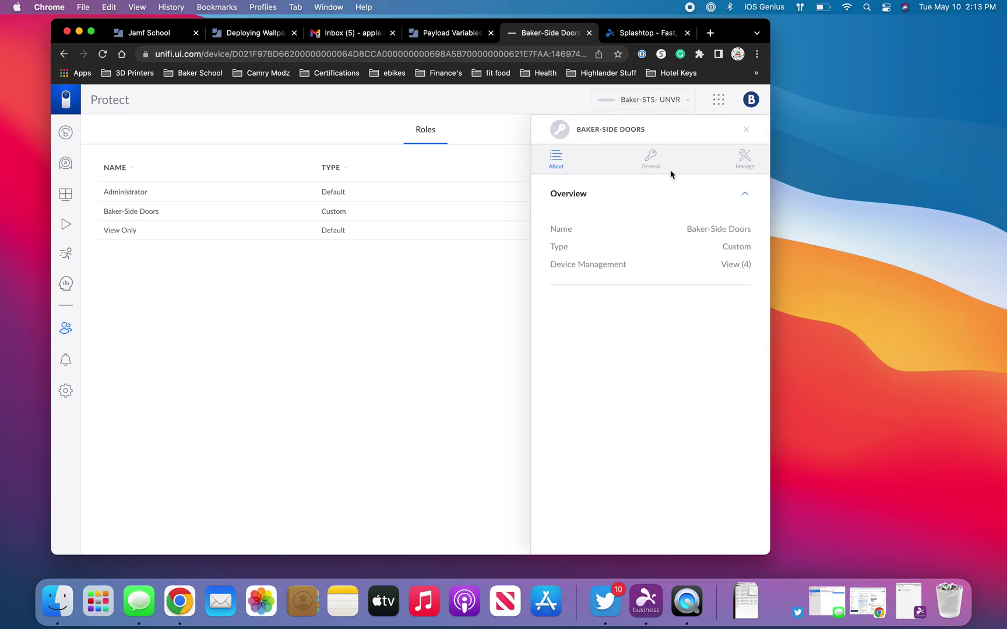
click(652, 161)
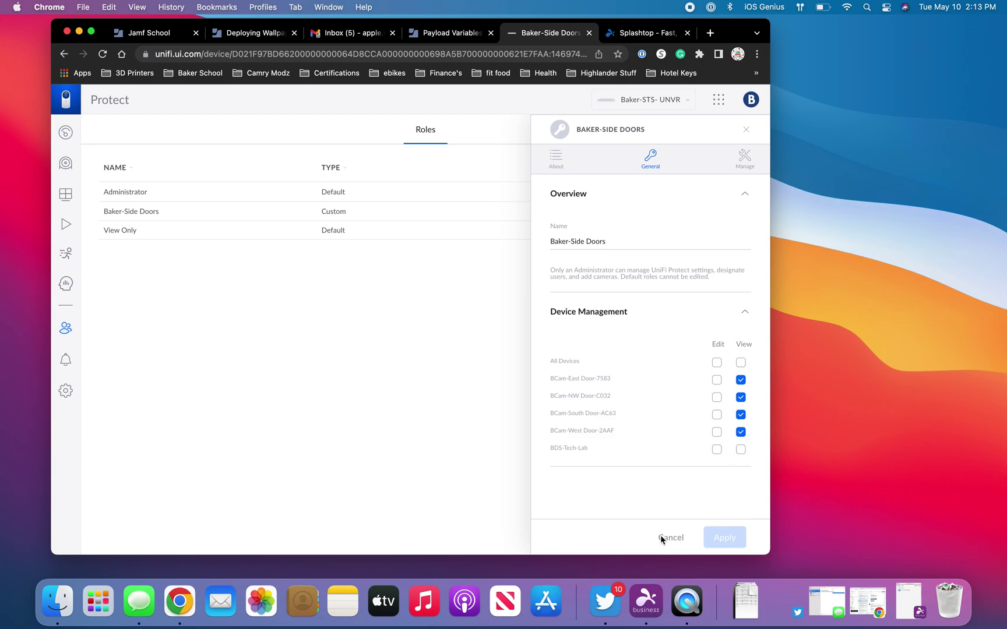
click(746, 130)
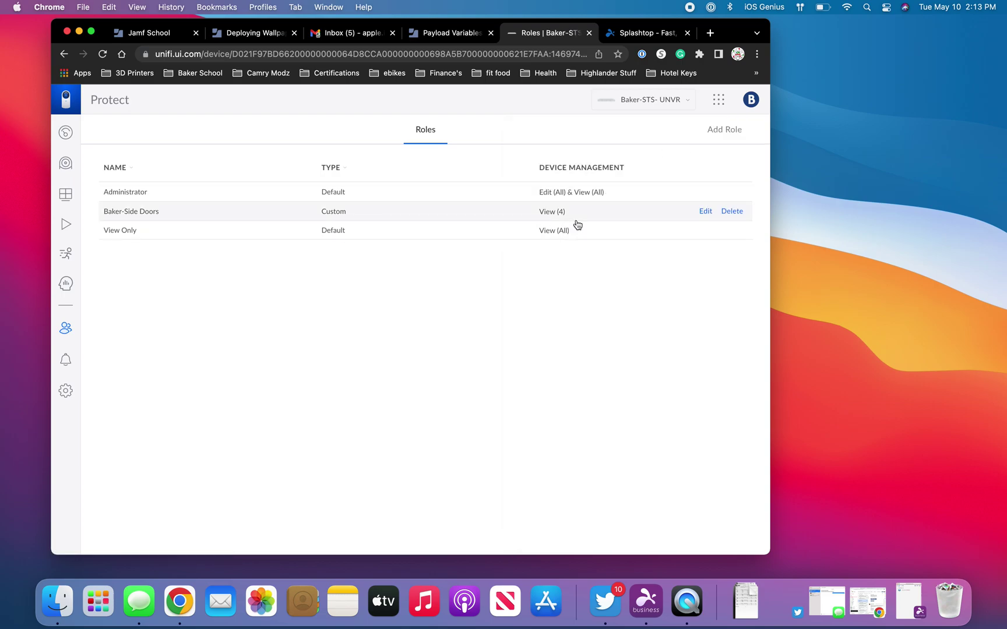
click(704, 232)
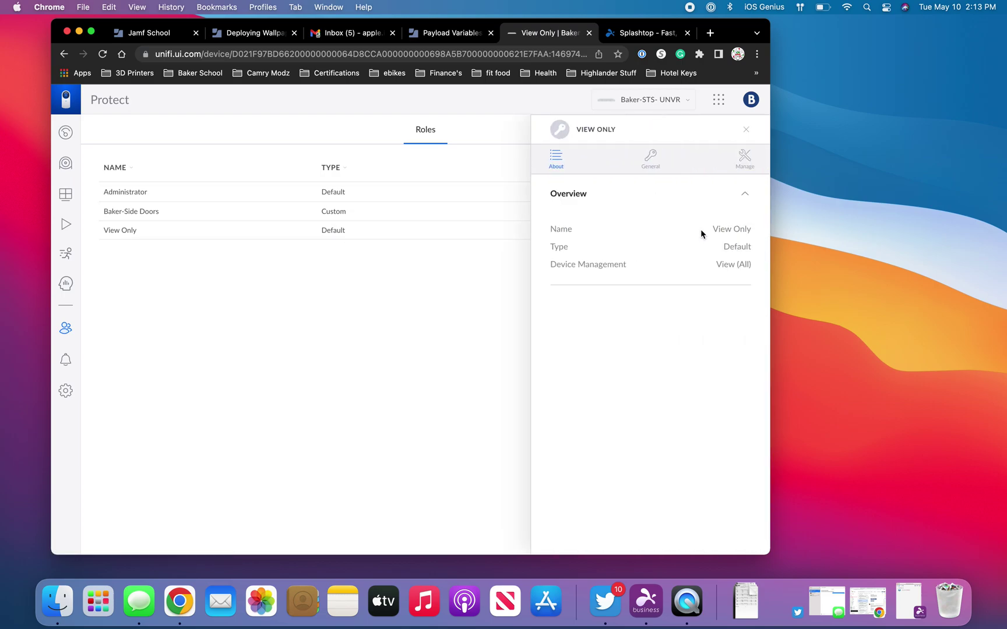
click(651, 163)
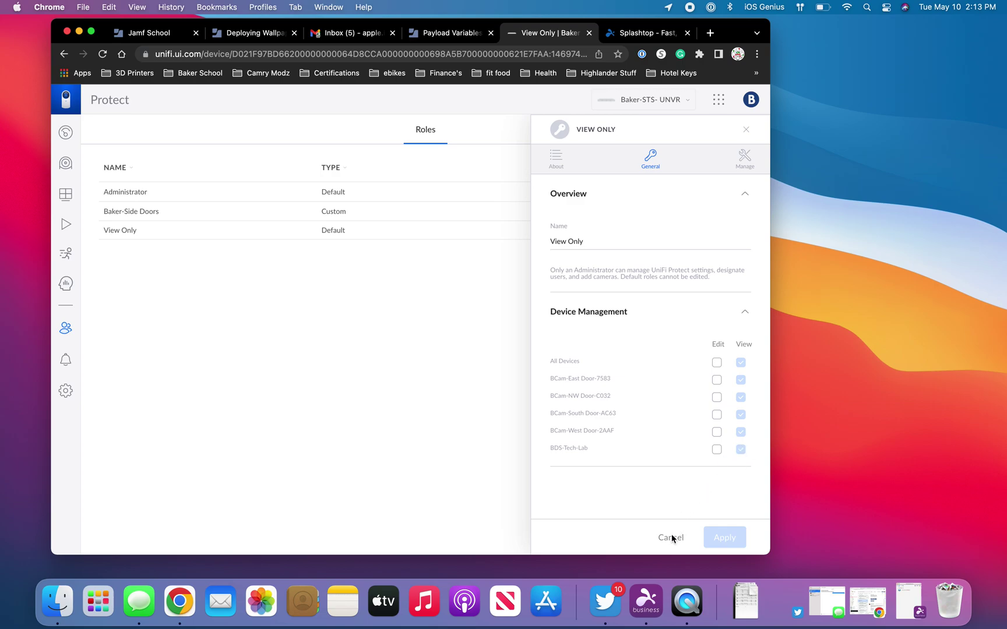
click(747, 130)
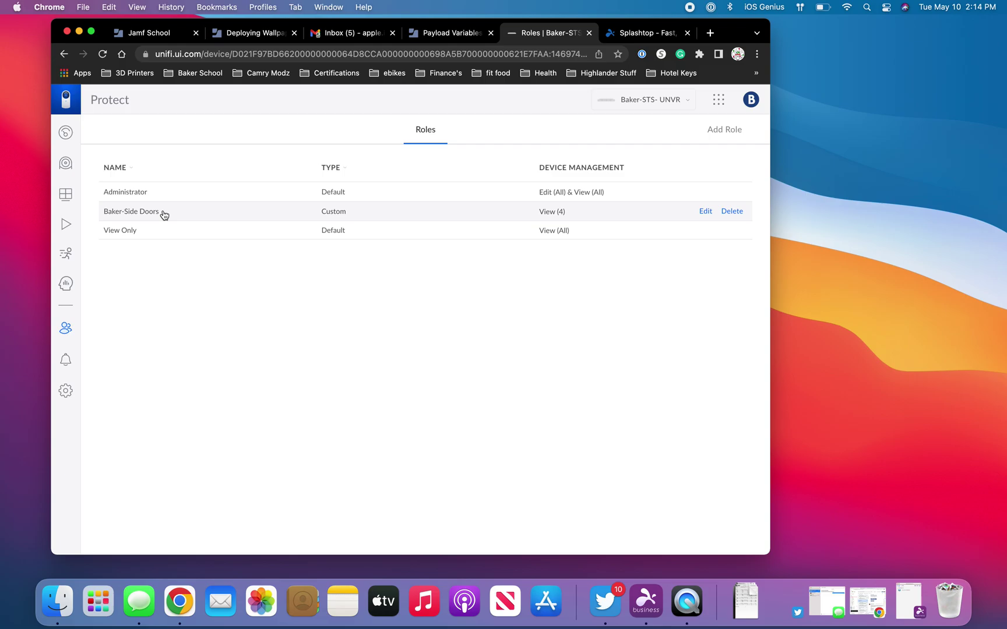
click(65, 195)
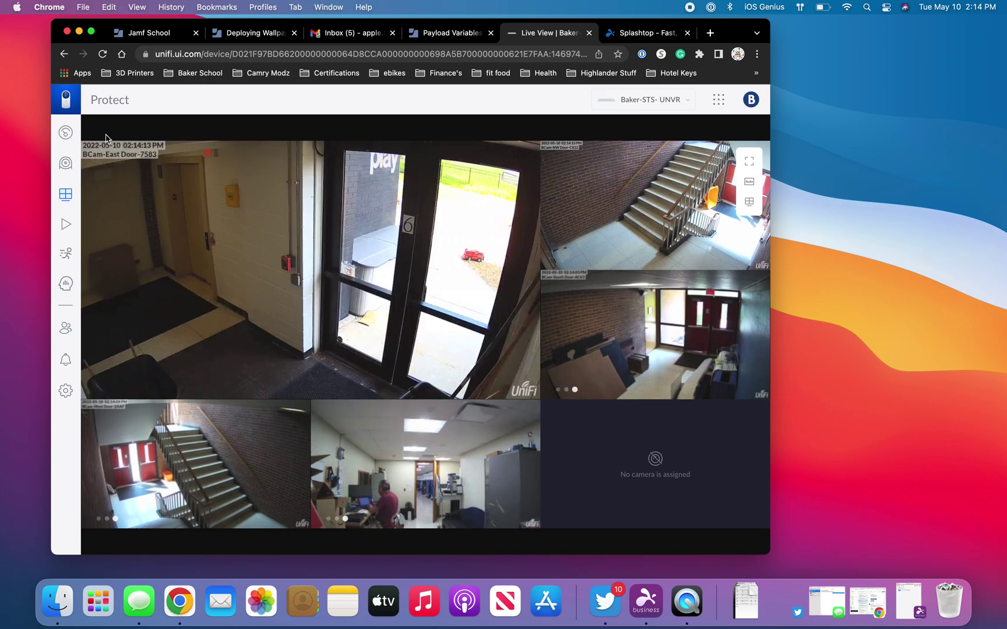
click(70, 102)
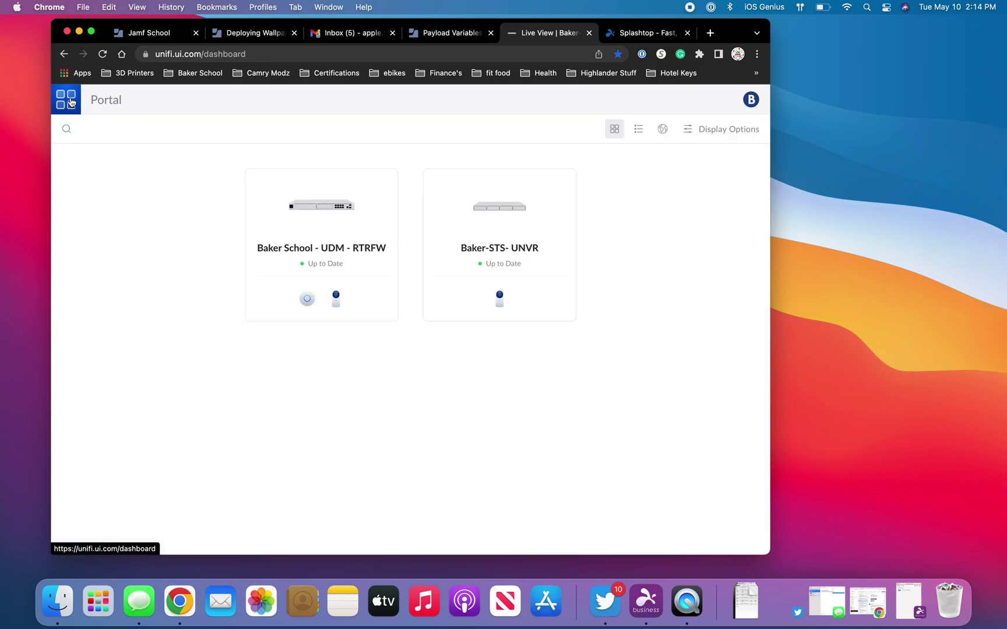
click(79, 31)
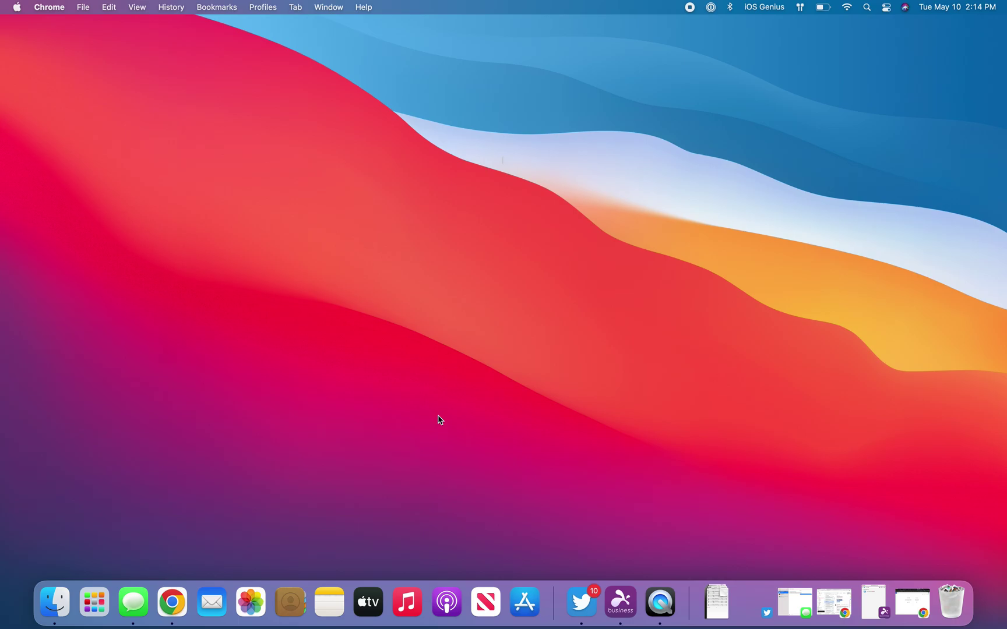
click(621, 602)
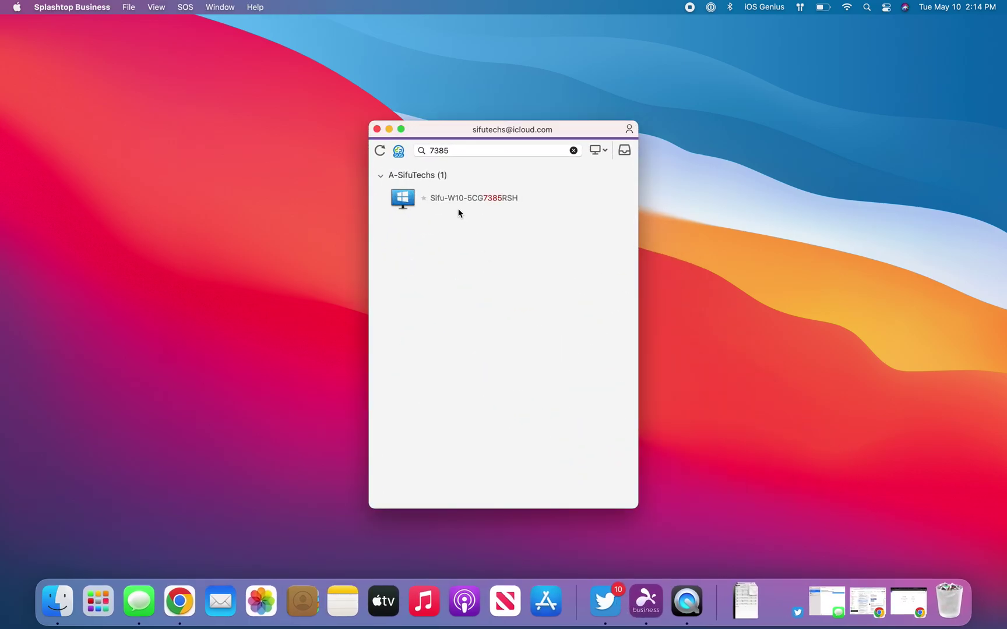
Connect to the remote Windows computer, check its Protect account, then restore the UniFi Portal
double_click(446, 199)
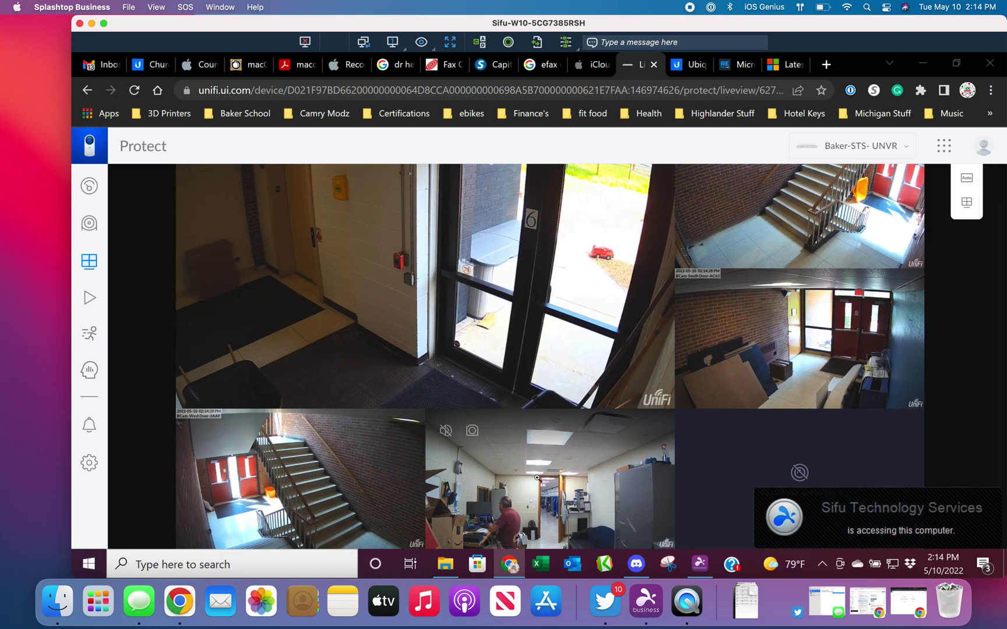
click(983, 147)
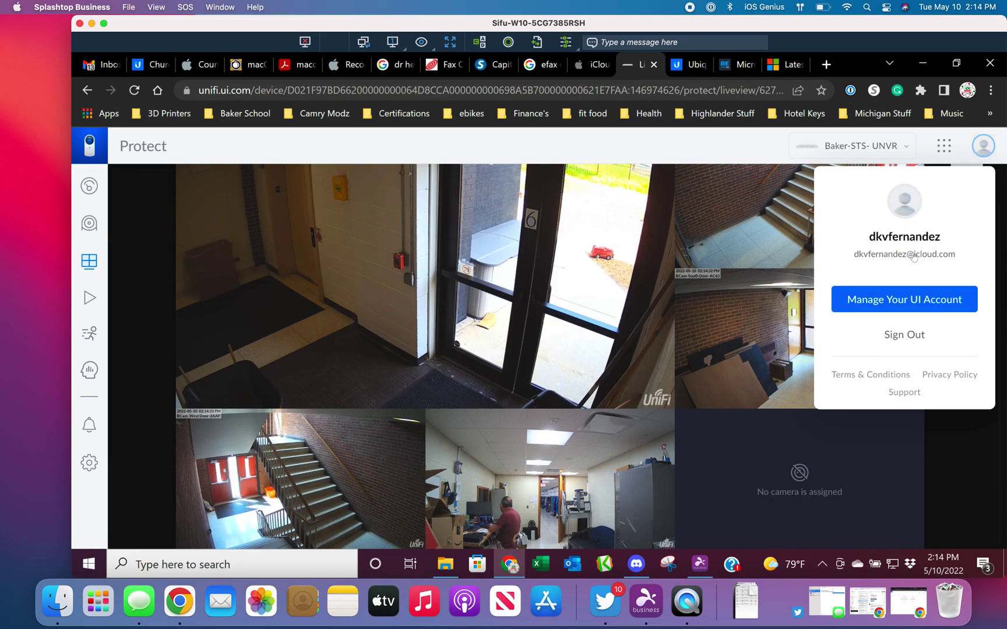
click(652, 150)
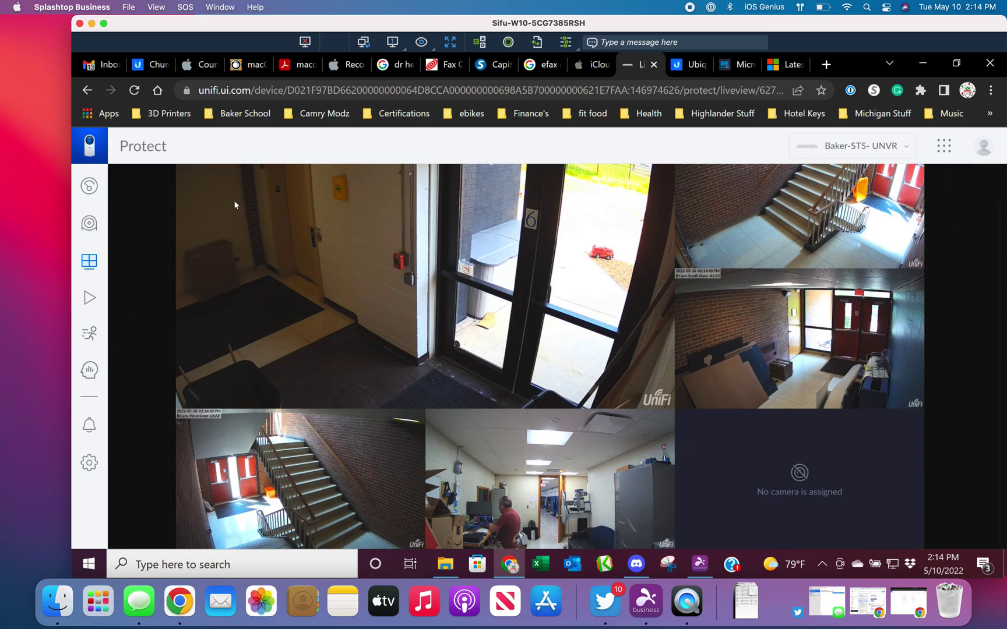
click(897, 605)
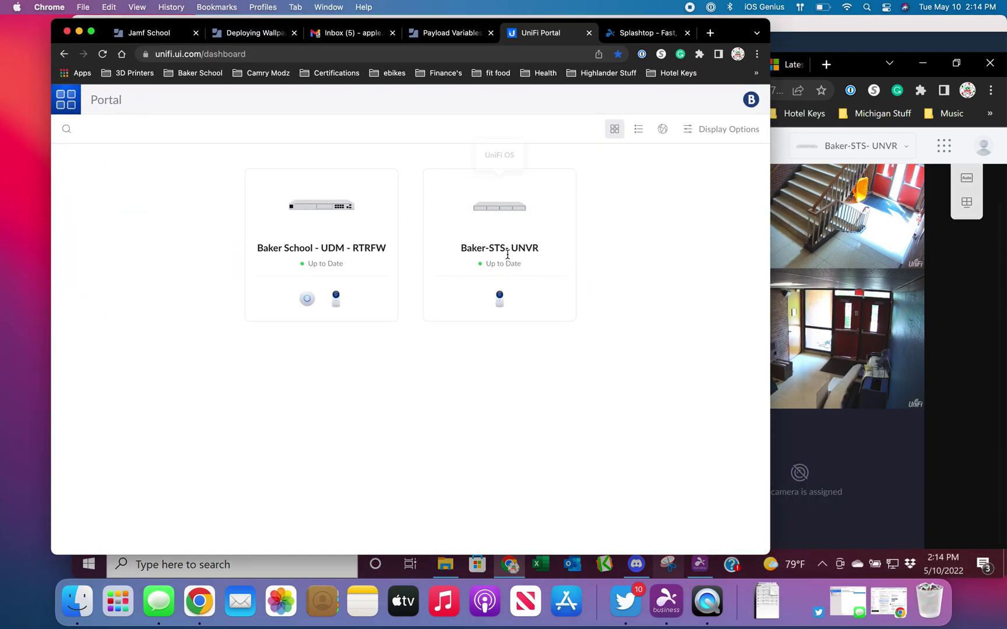
Reopen Protect's Roles, review Baker-Side Doors' General and Manage tabs, then return to the Portal
click(499, 298)
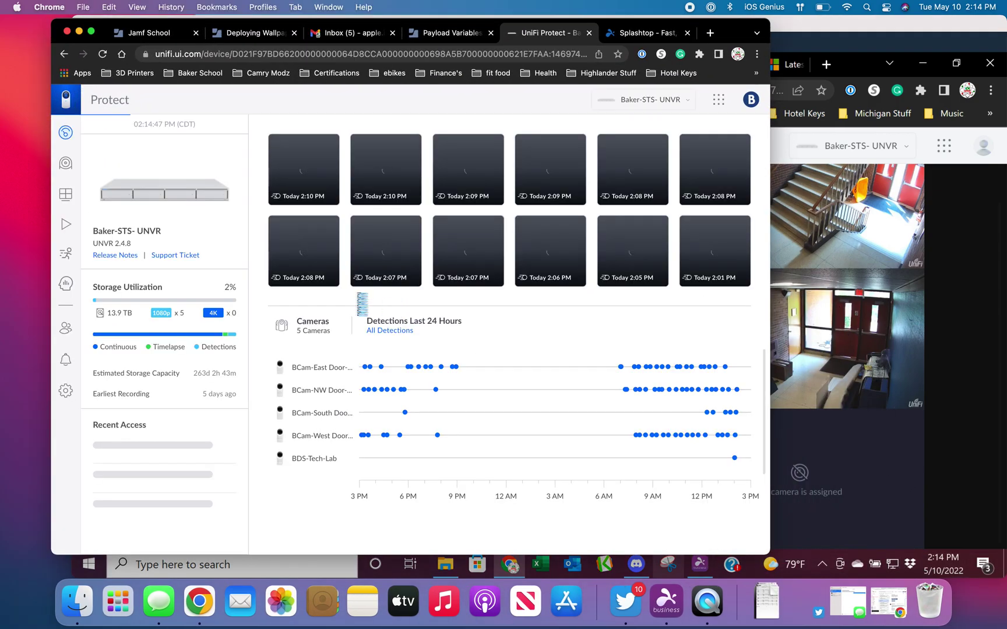
click(65, 330)
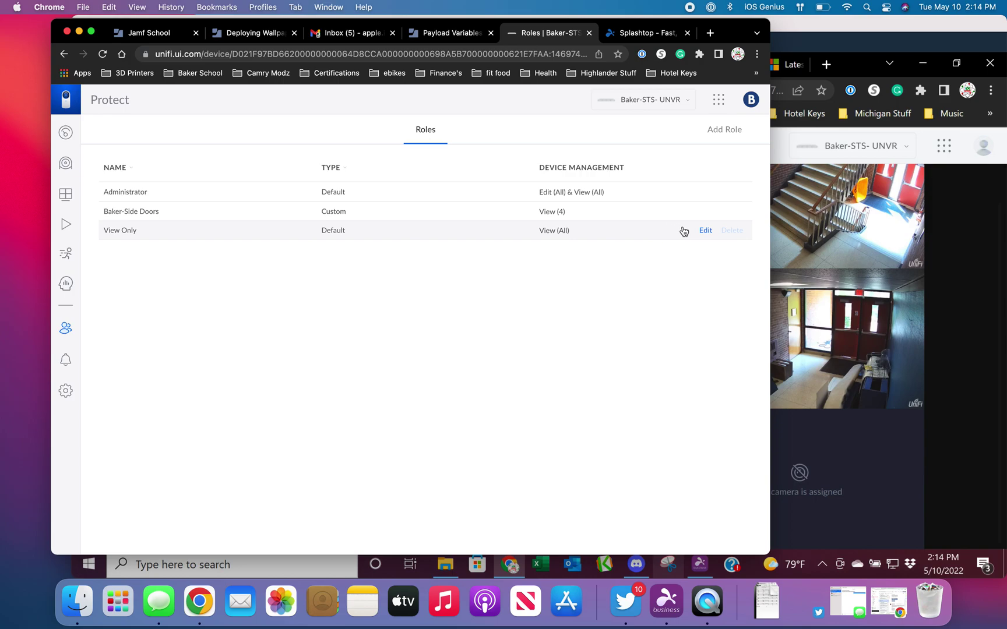
click(705, 213)
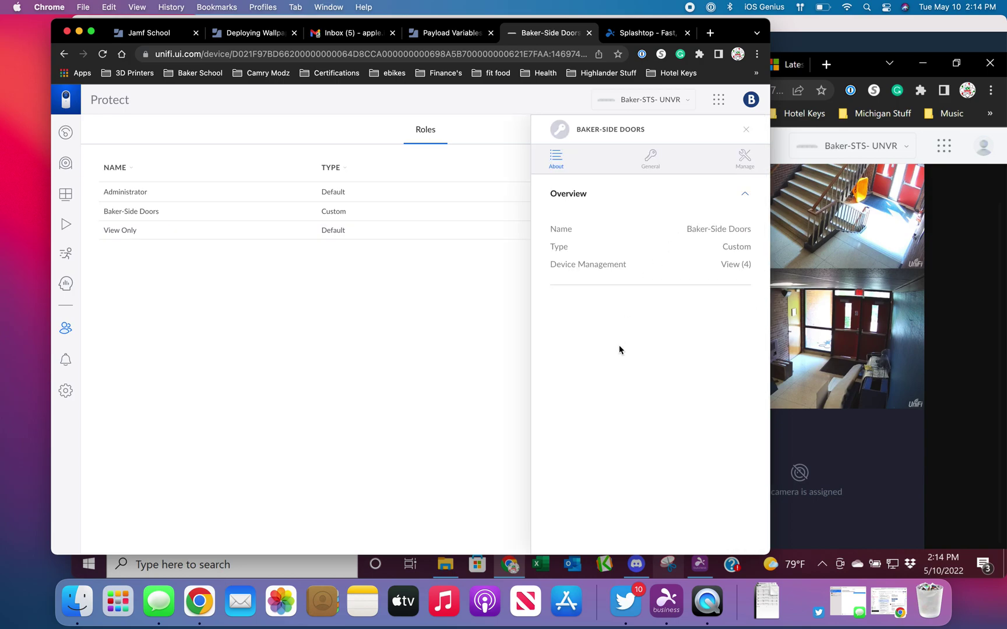
click(650, 155)
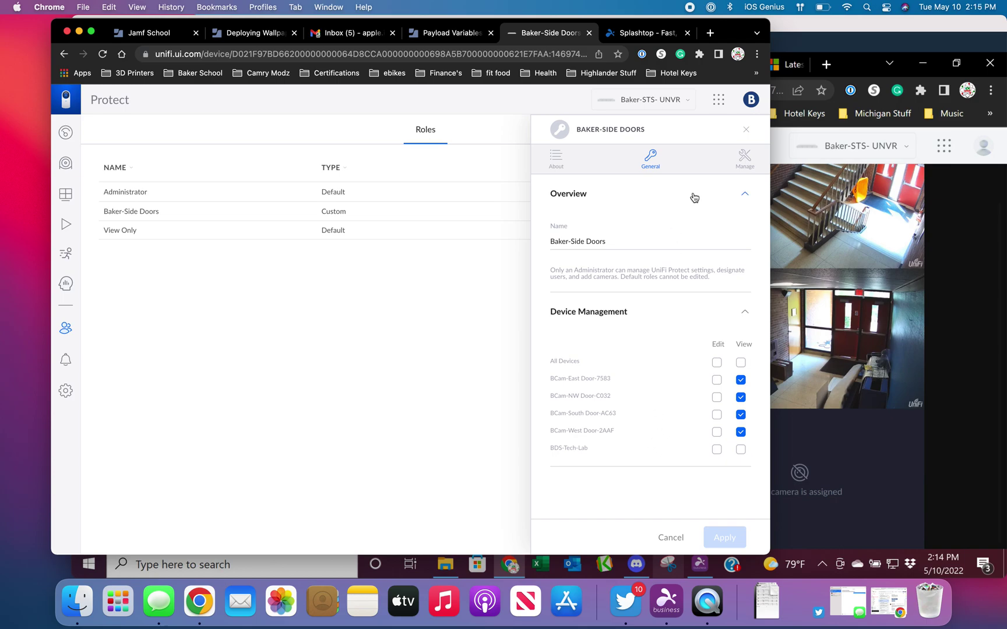
click(744, 157)
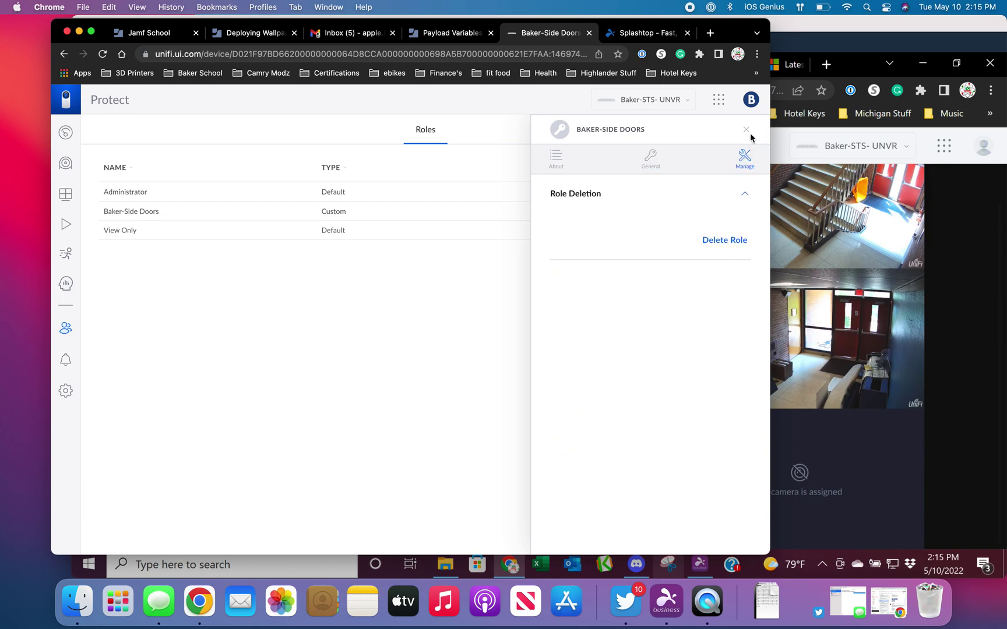
click(748, 132)
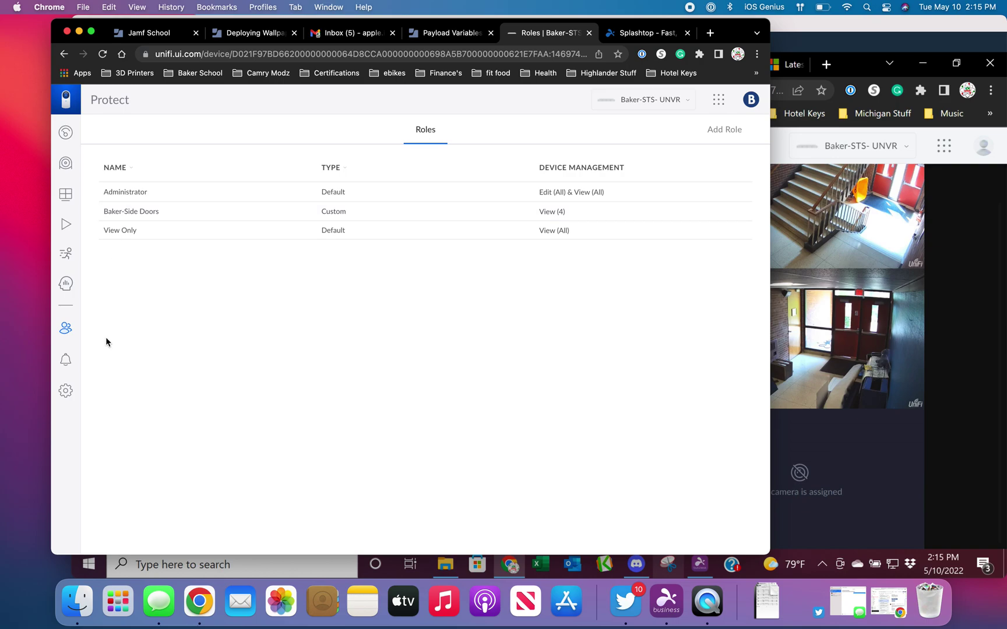
click(68, 106)
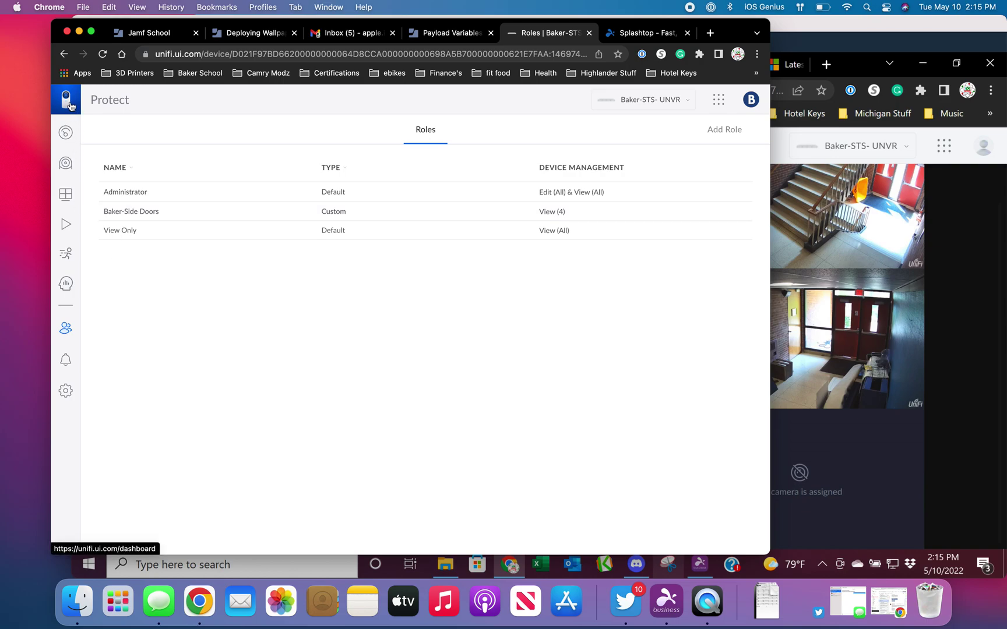
Open a viewer user's Settings on Baker-STS- UNVR, confirm the Role stays Viewer, and return to the Portal
click(496, 203)
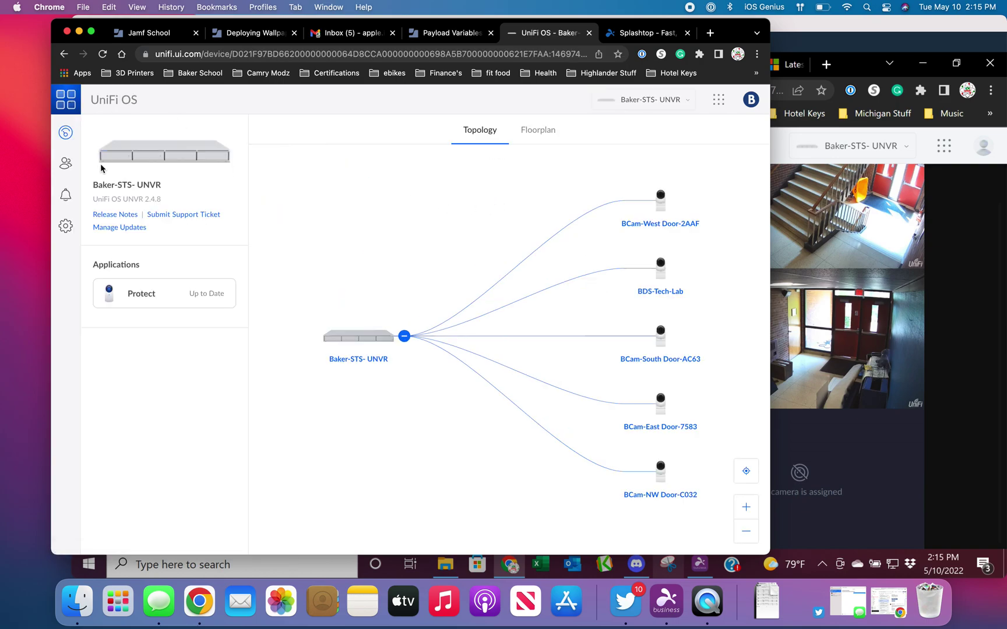
click(66, 163)
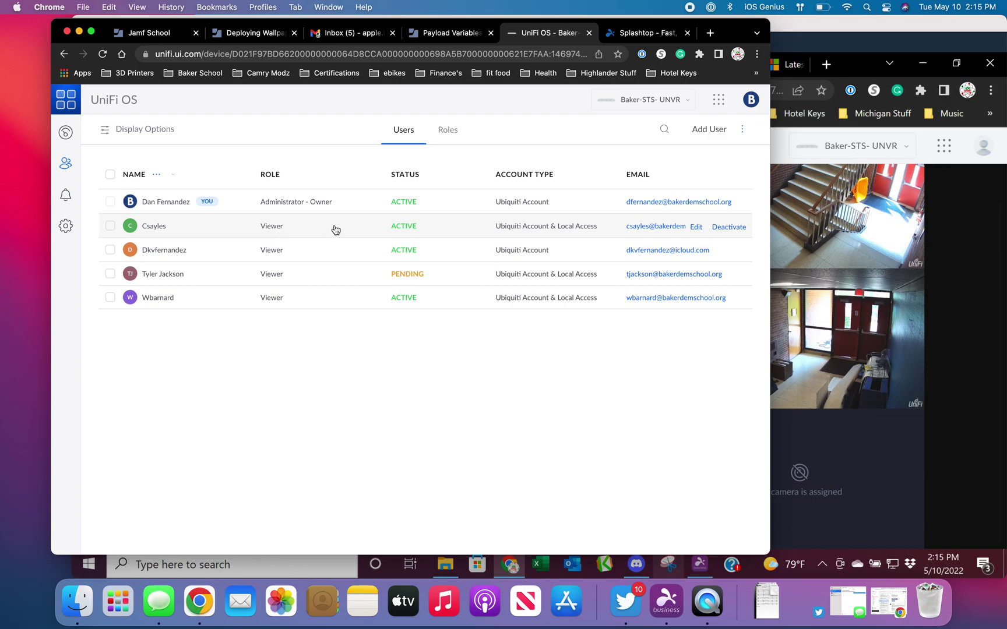
click(700, 226)
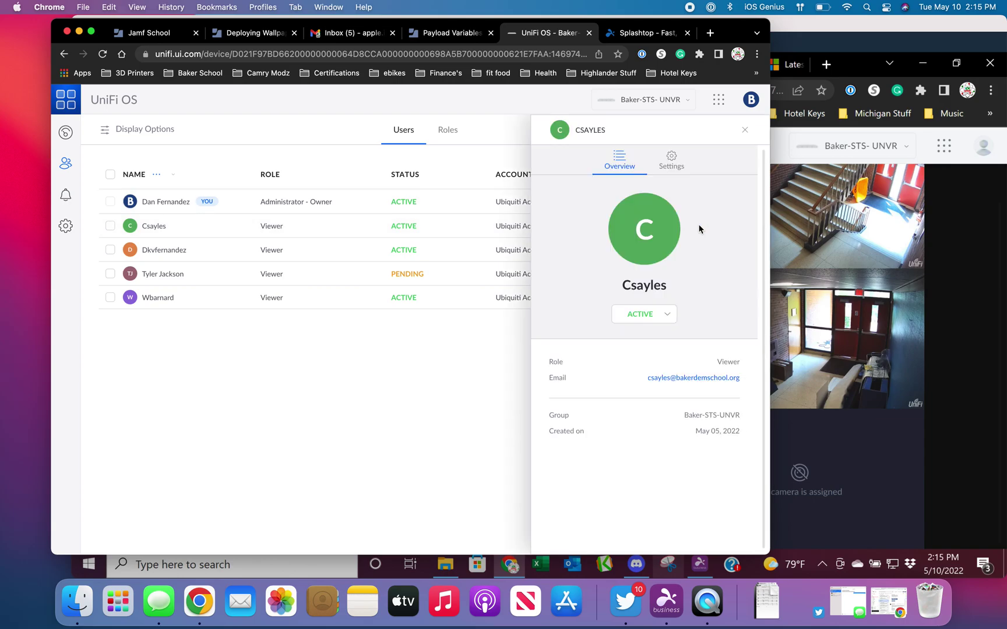
click(678, 160)
click(738, 237)
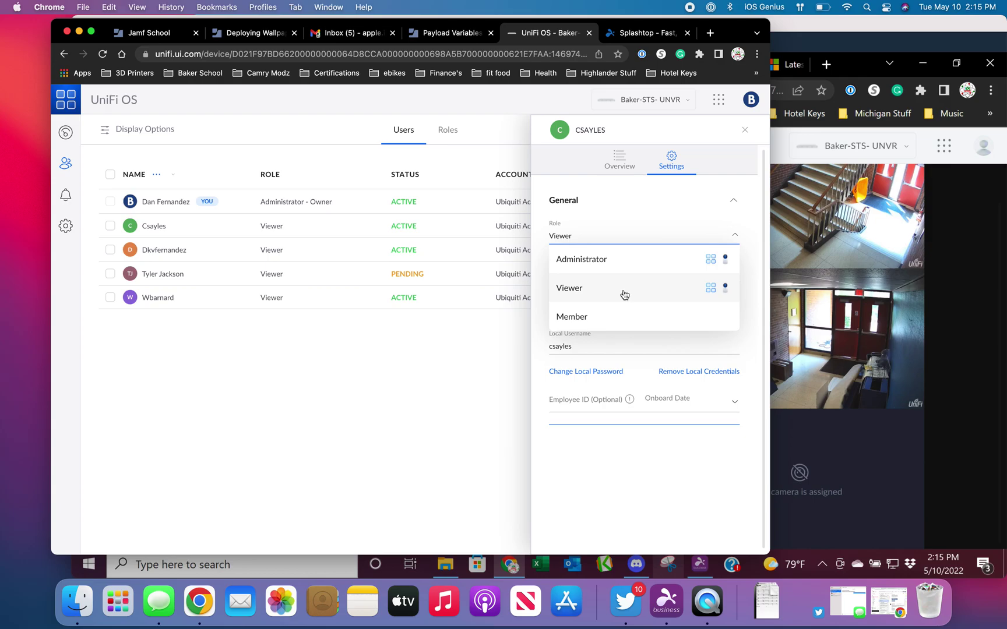
click(619, 458)
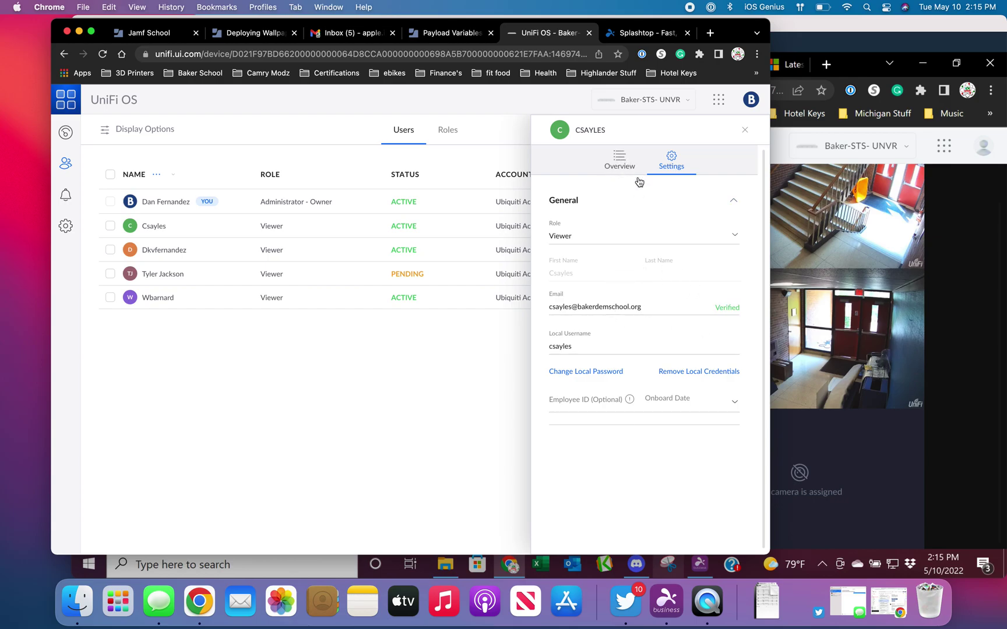
click(734, 201)
click(735, 202)
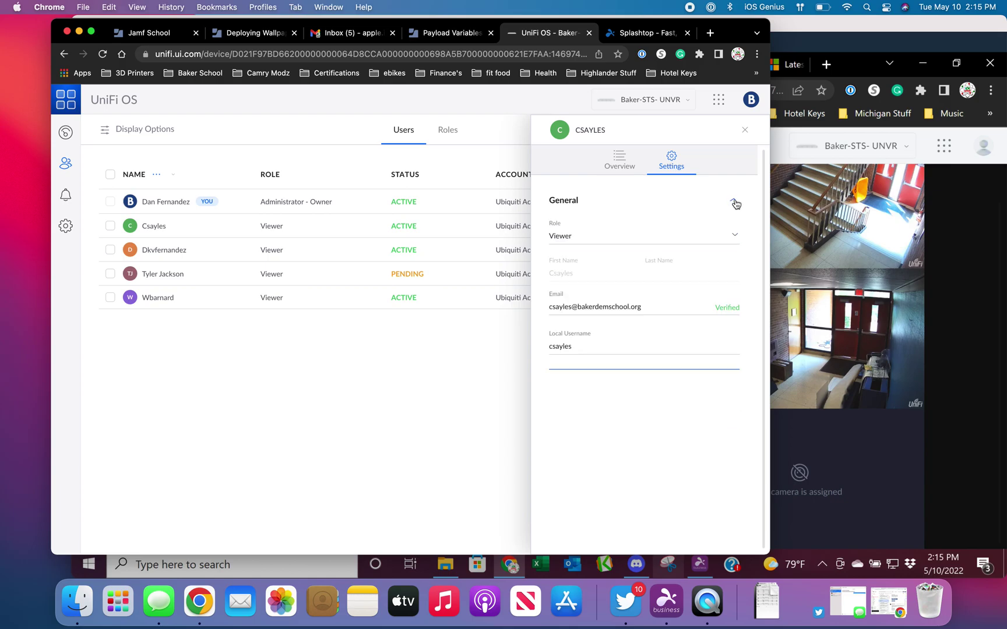
click(614, 163)
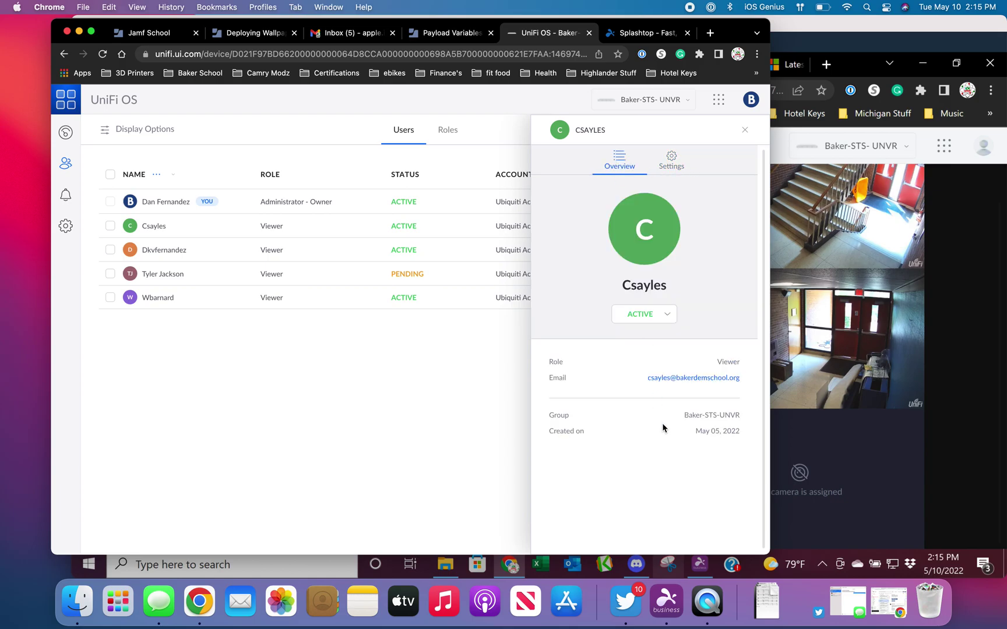
click(744, 130)
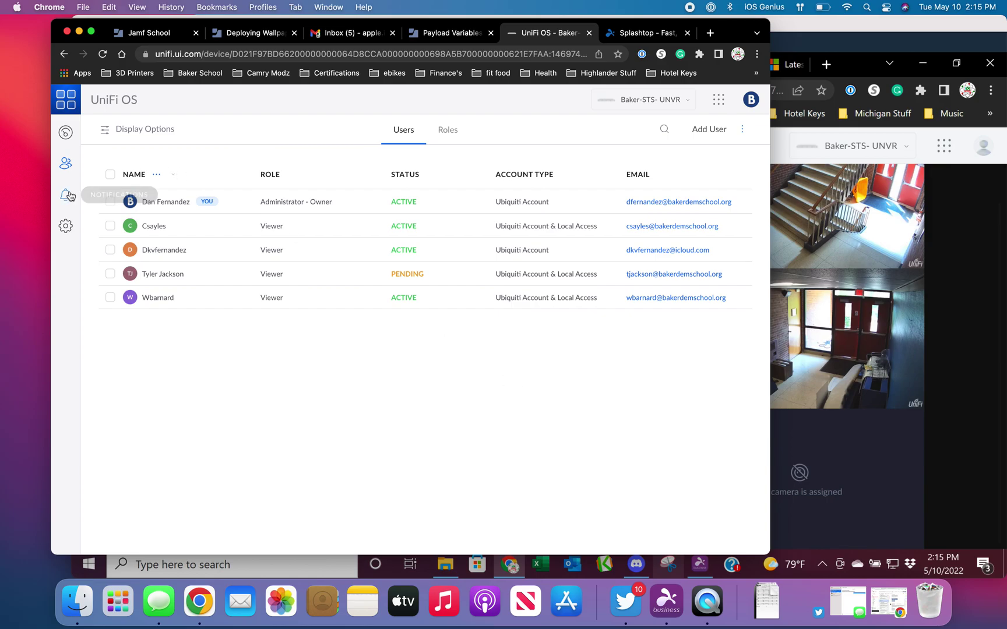
click(69, 103)
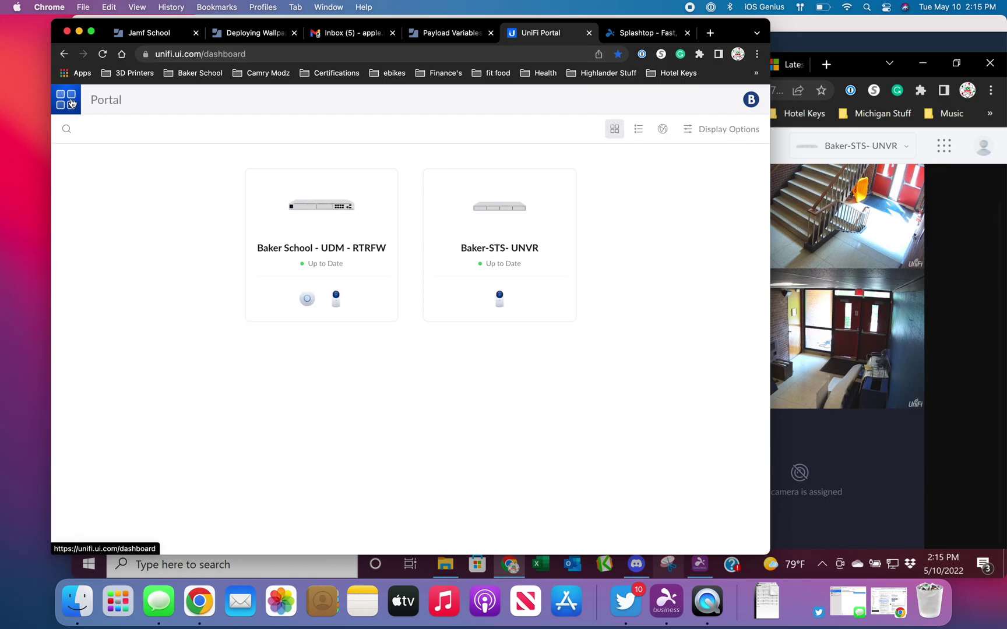
Create a 'test view' Protect role with View on the East, NW and South door cameras
click(501, 301)
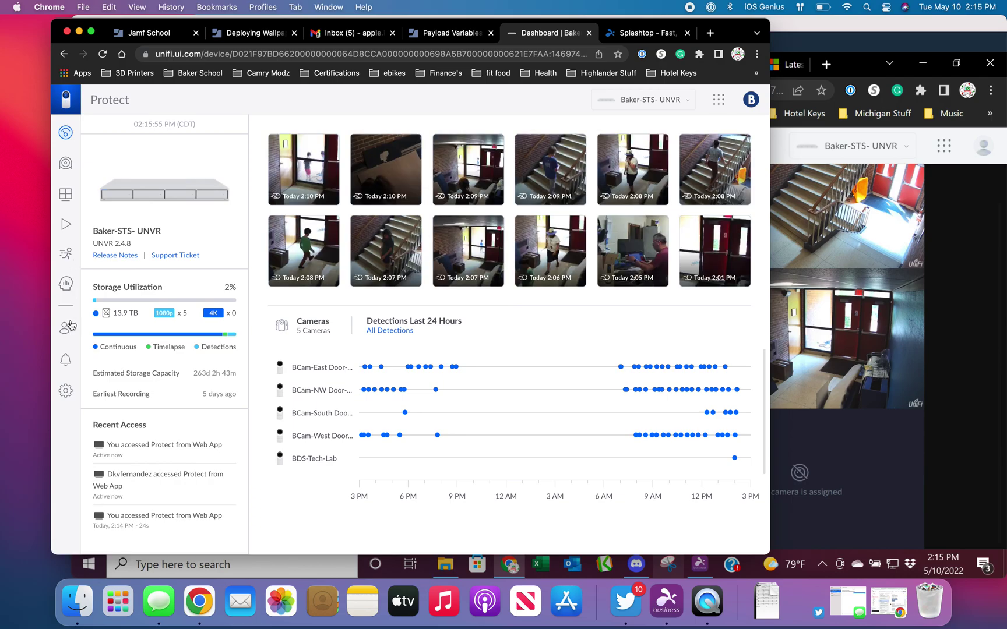
click(68, 326)
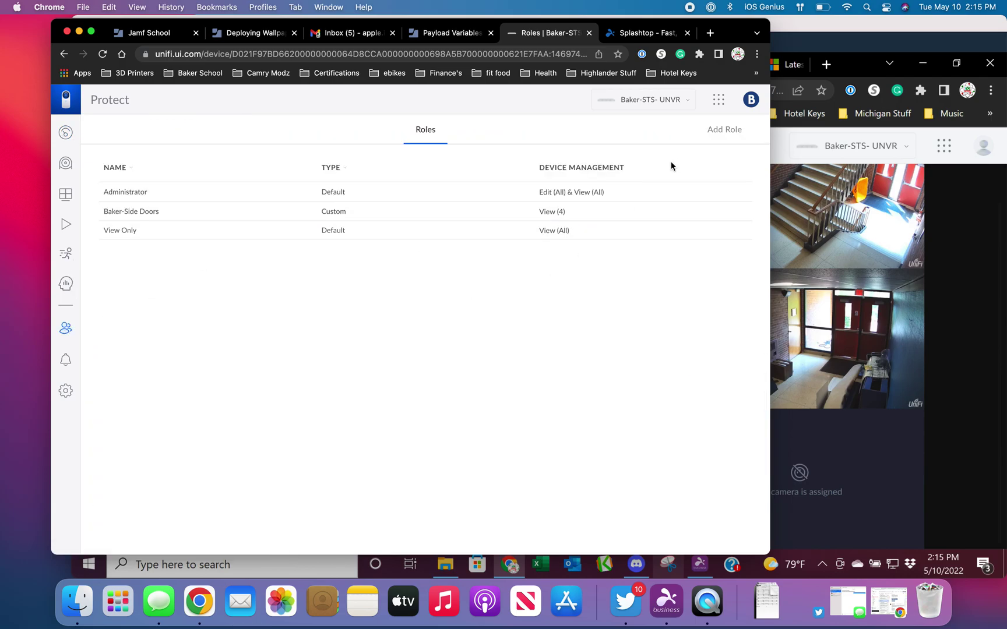
click(722, 131)
click(625, 217)
text(test view)
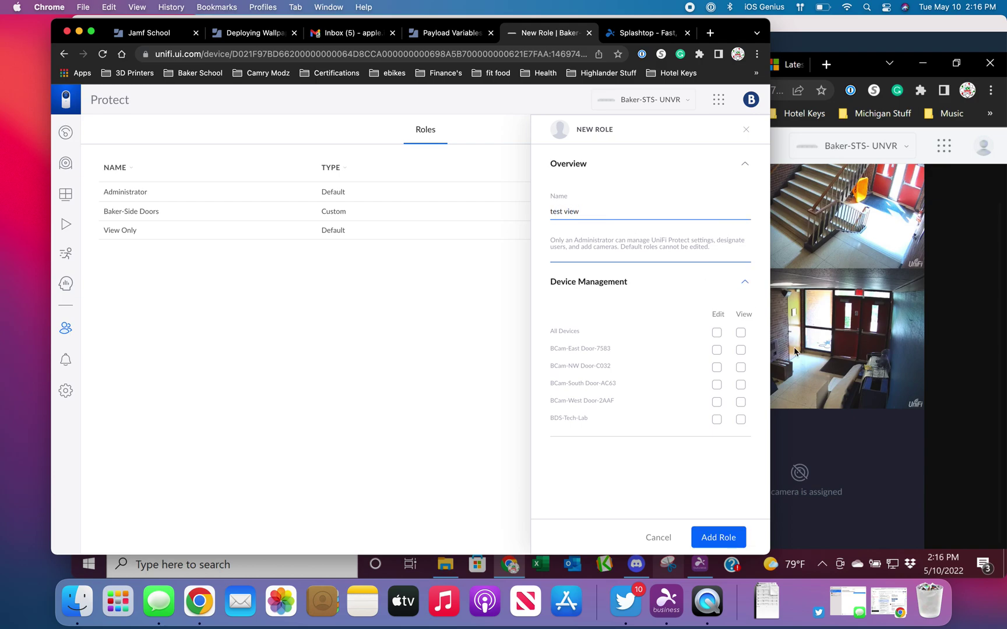
click(741, 350)
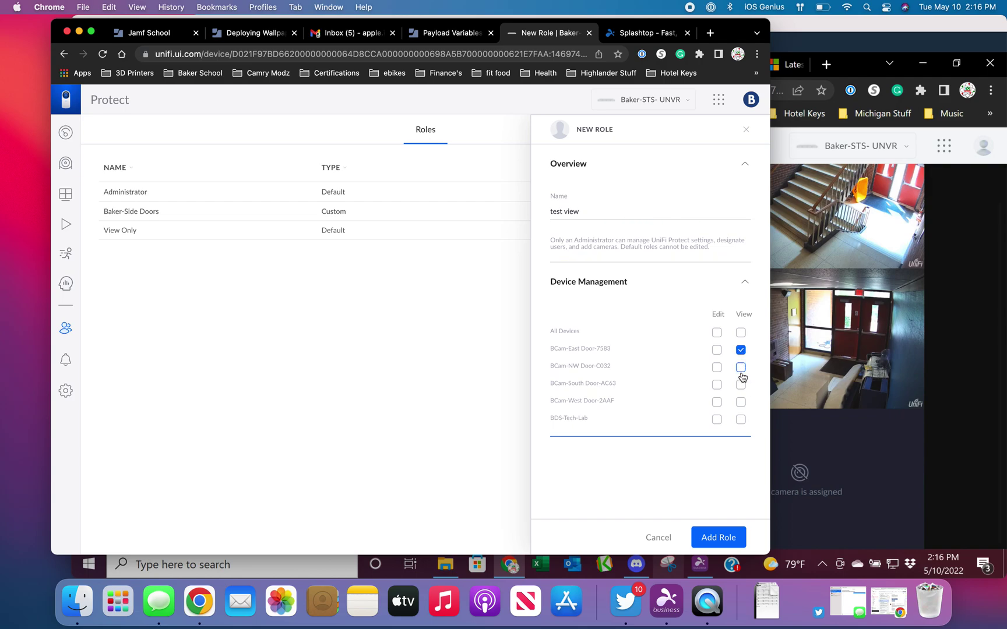
click(740, 368)
click(741, 385)
click(717, 538)
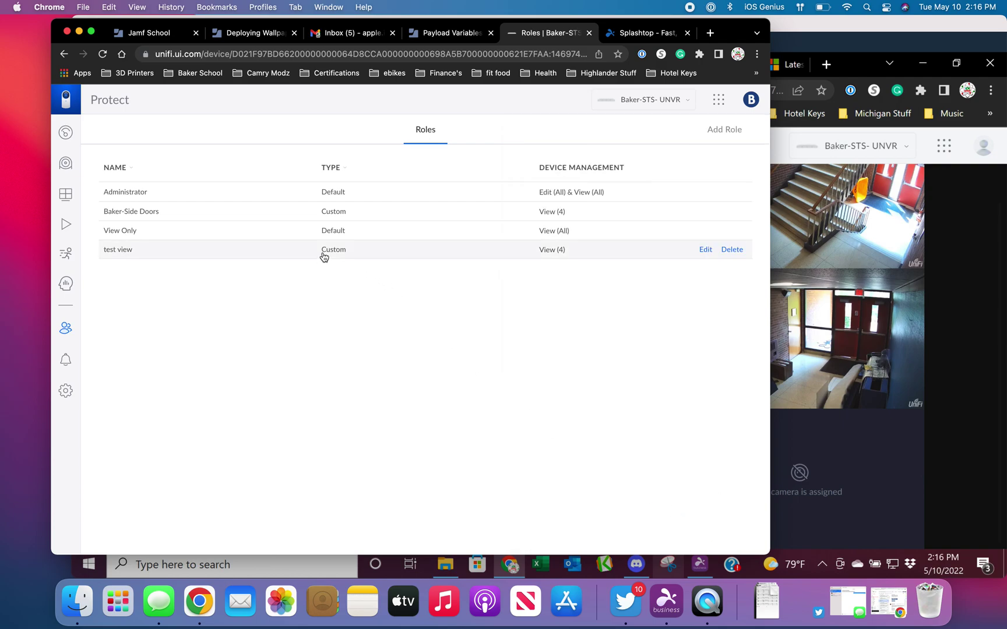
Review the test view role's General and Manage tabs, close it, and return to the Portal
click(705, 251)
click(650, 156)
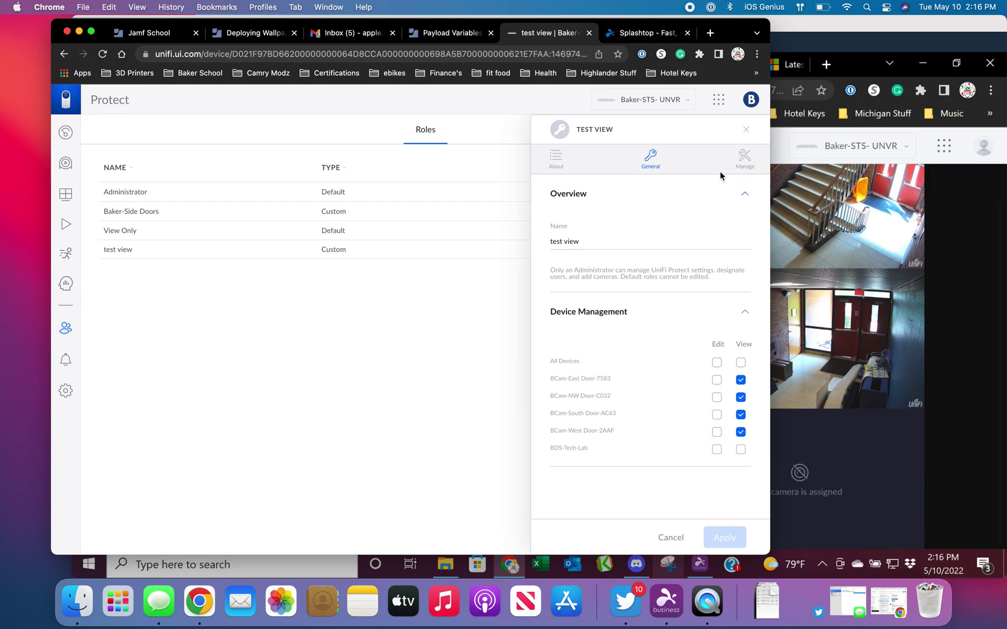
click(744, 159)
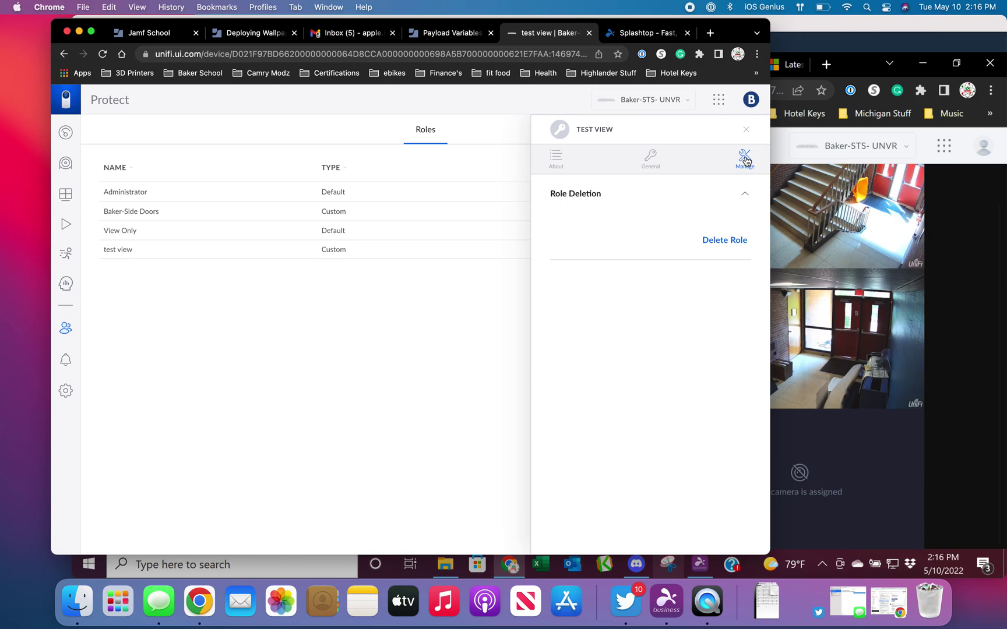
click(746, 129)
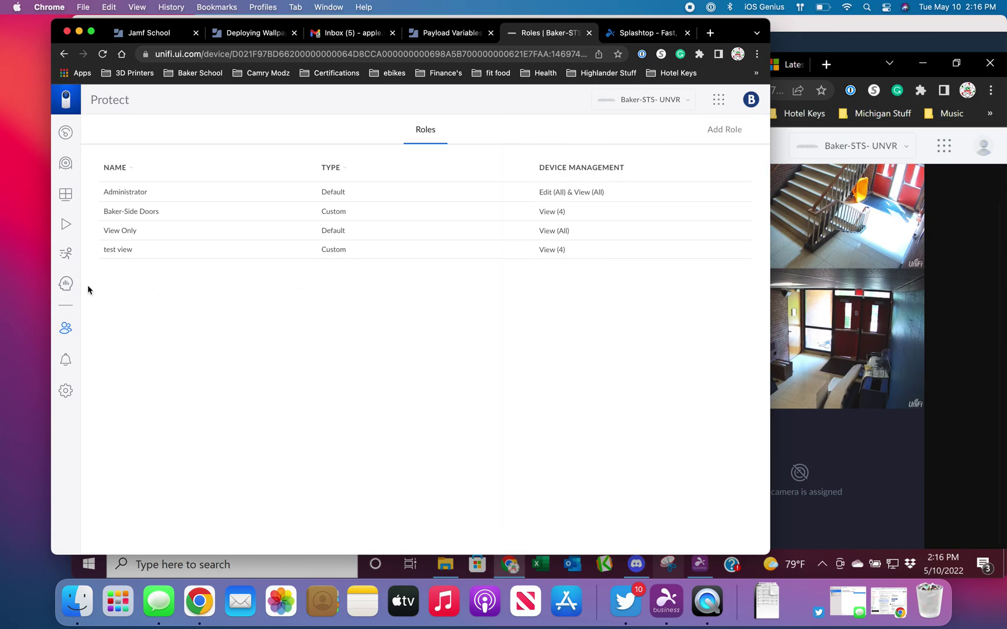
click(66, 100)
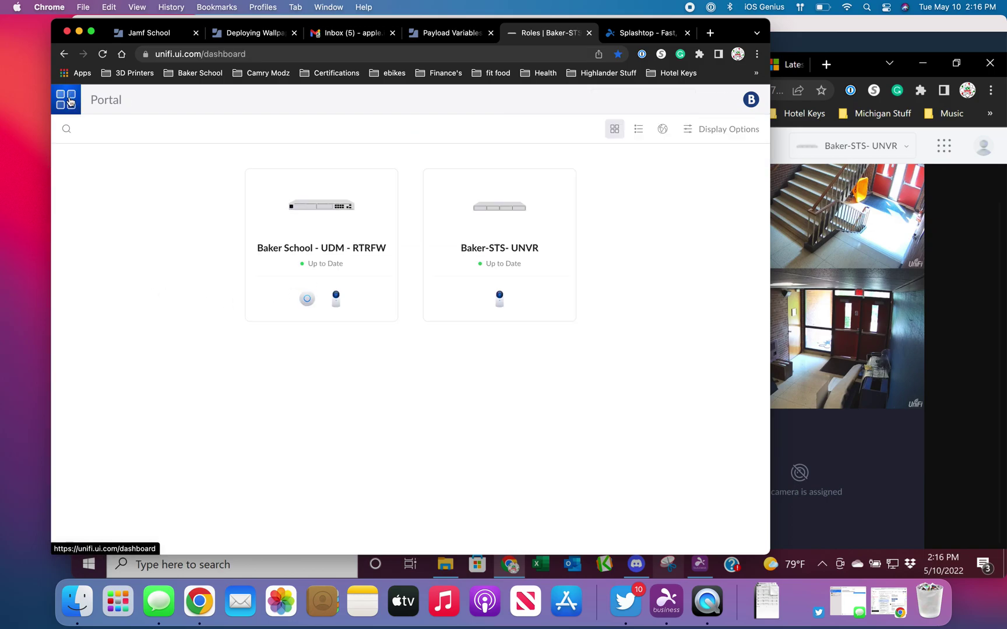
Confirm a viewer user's Role options are only Administrator, Viewer and Member, keeping Viewer
click(500, 213)
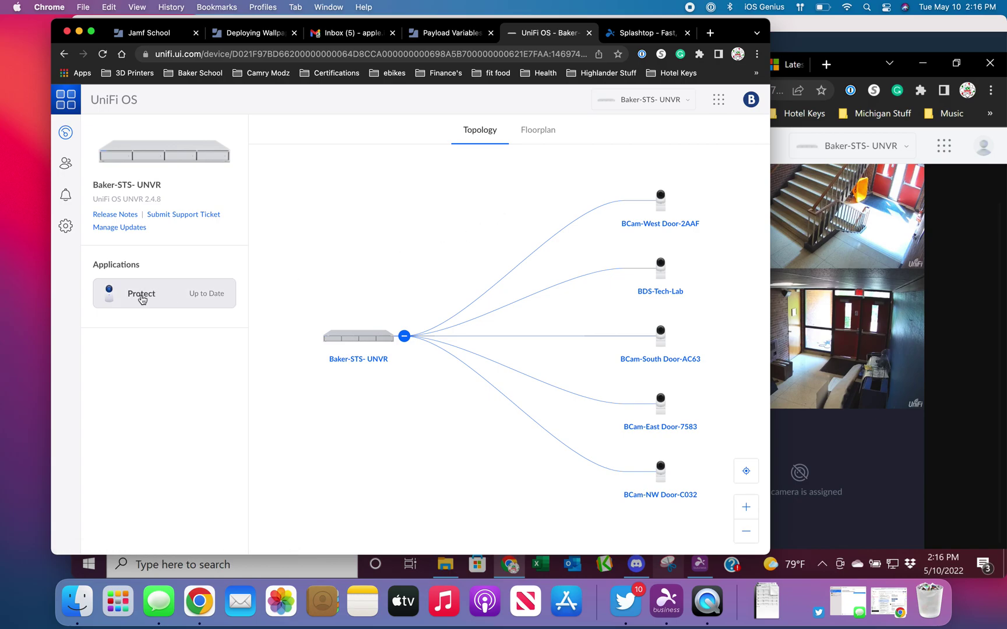
click(66, 165)
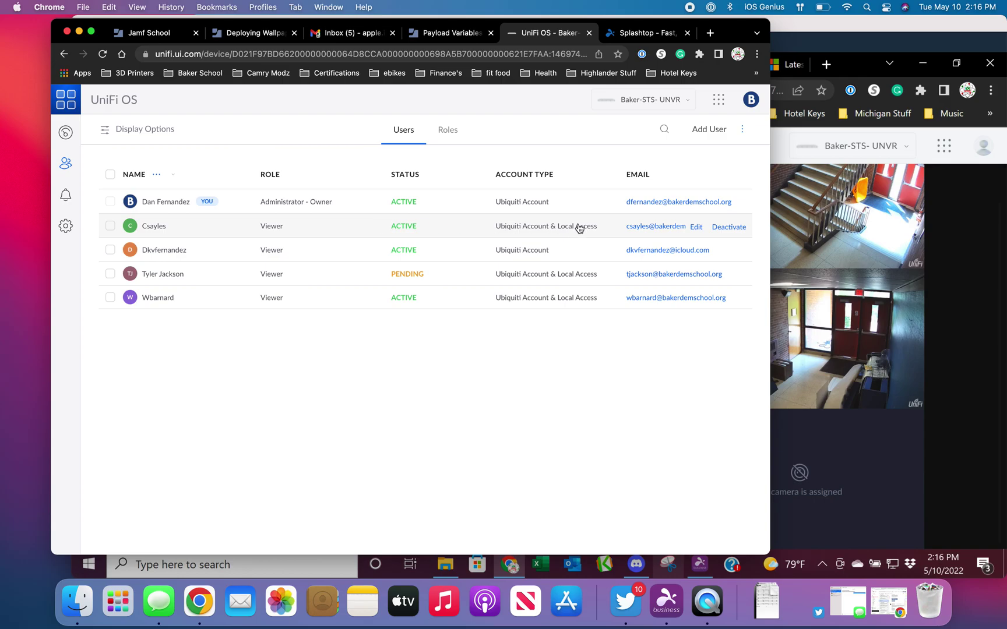
click(697, 232)
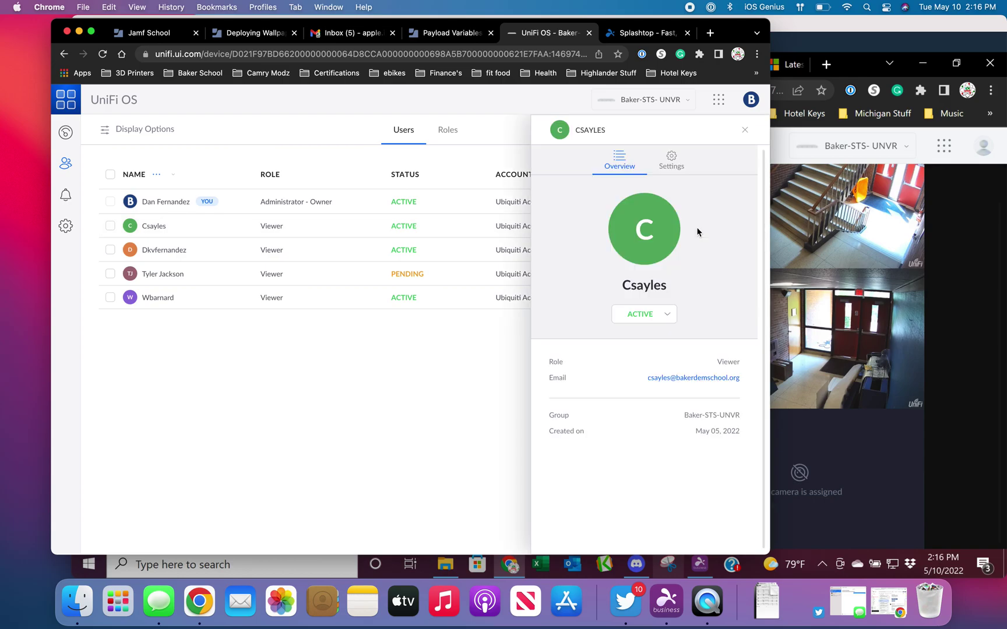
click(673, 159)
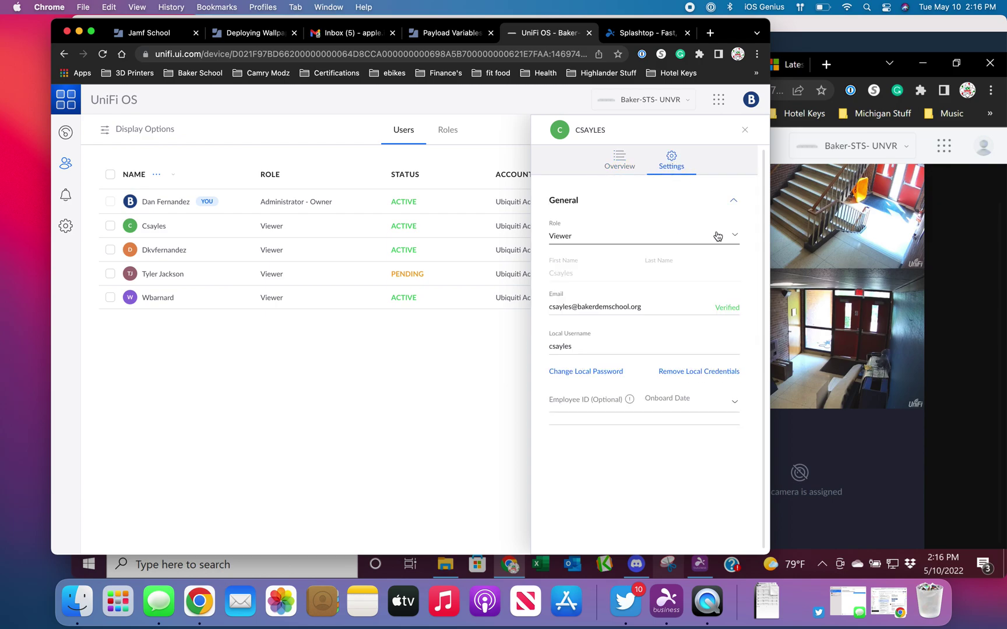
click(735, 237)
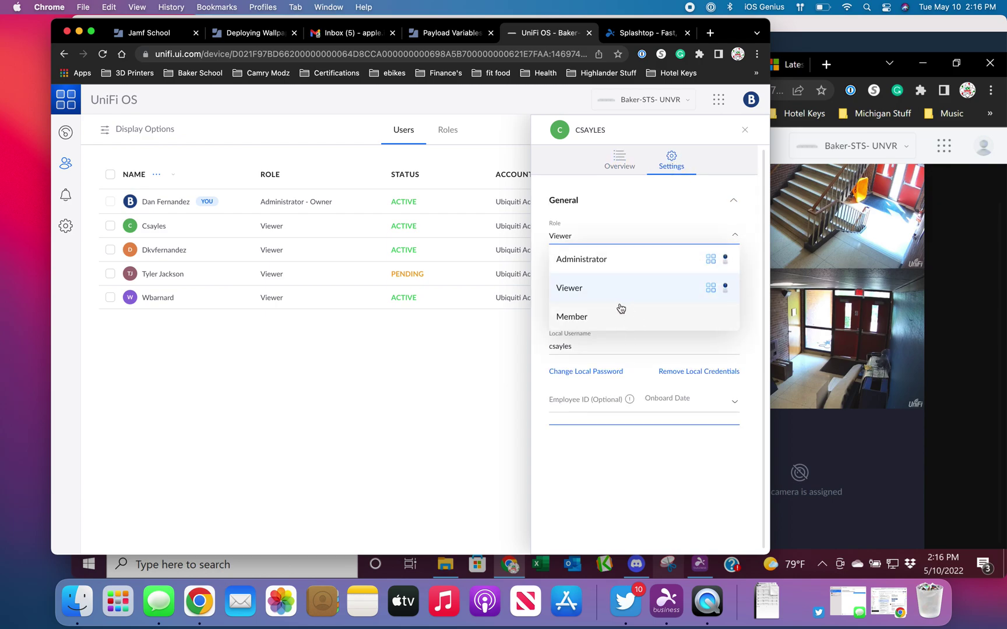
click(593, 290)
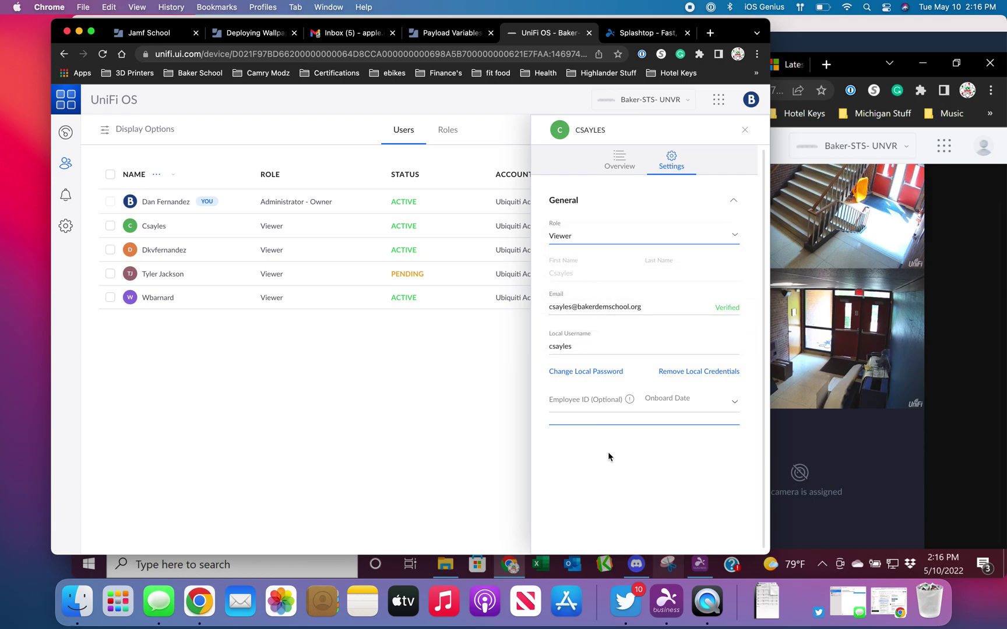
click(744, 129)
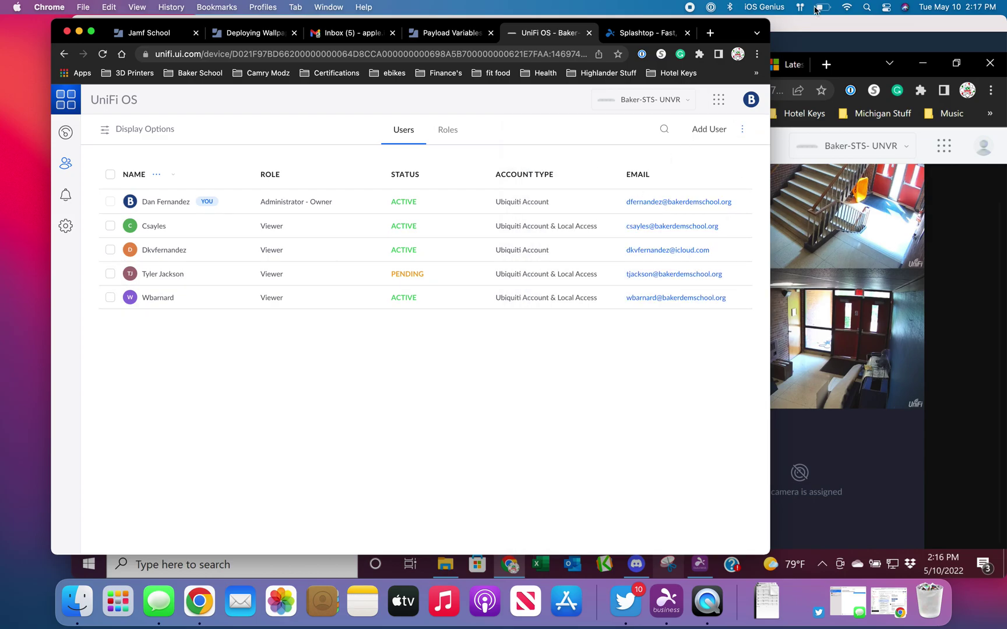
click(824, 27)
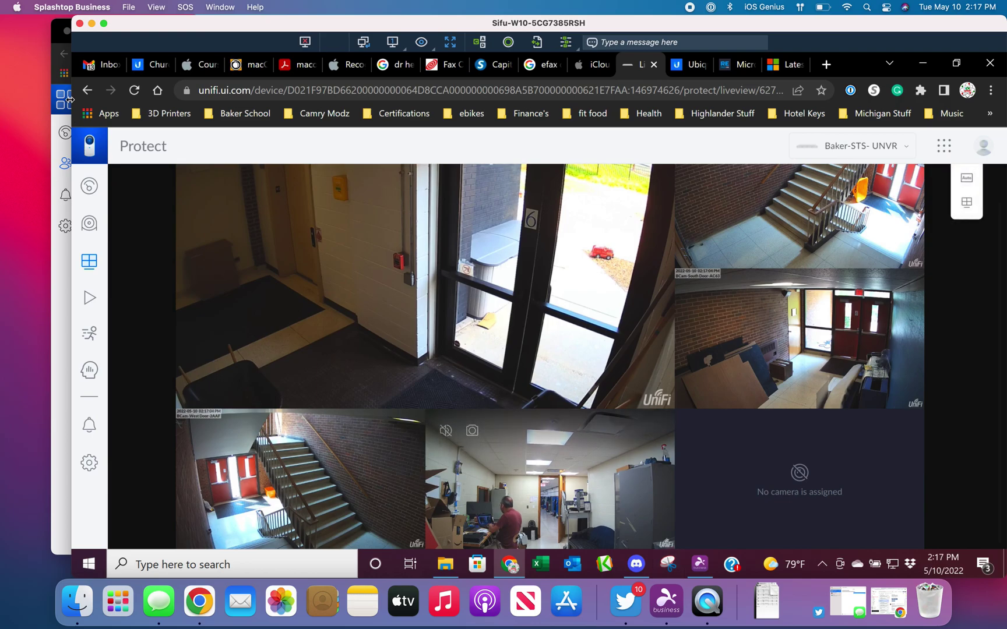
click(56, 328)
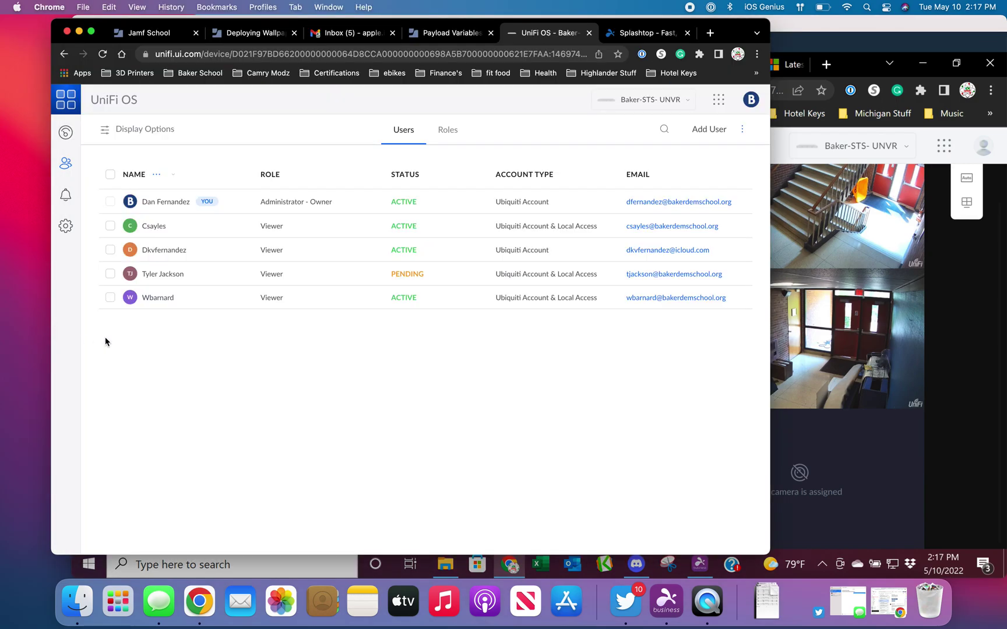